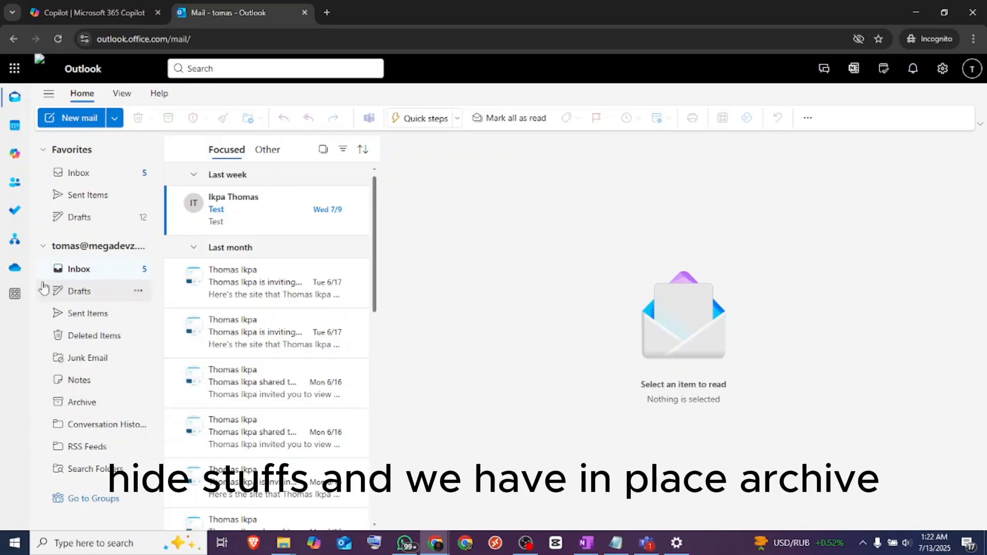
Switch to the Exchange admin center, search the mailboxes for the test user, and open that mailbox's details
left_click(42, 247)
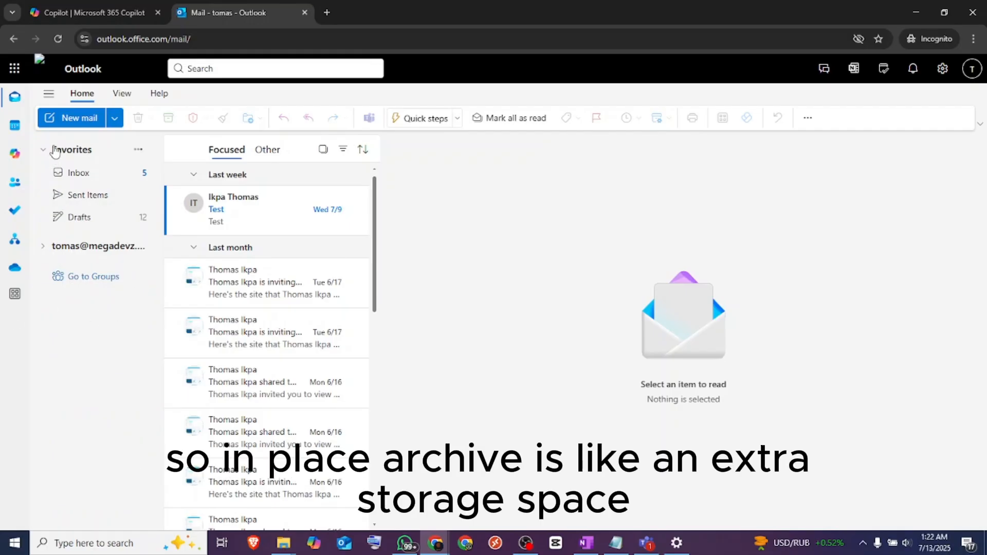
mouse_move(437, 540)
left_click(422, 509)
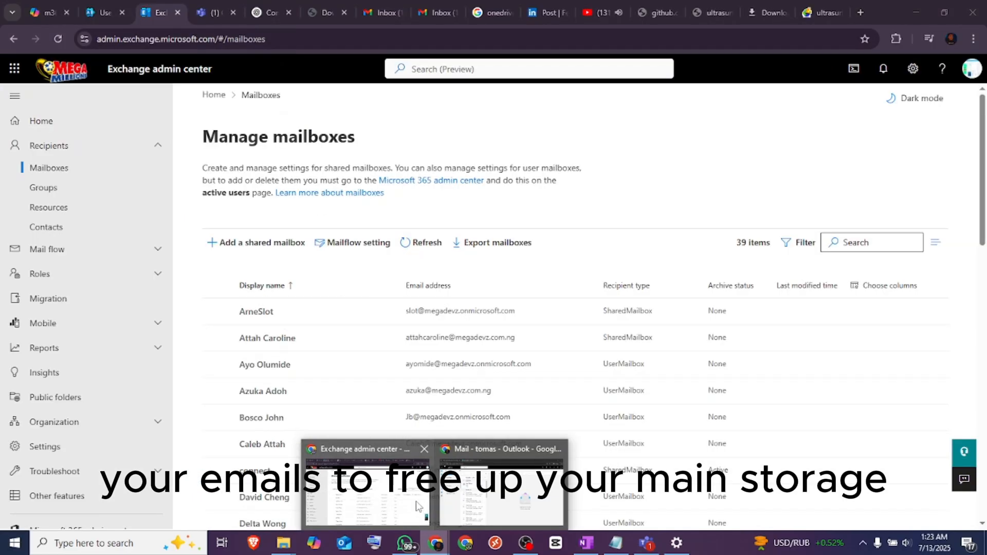
left_click(886, 238)
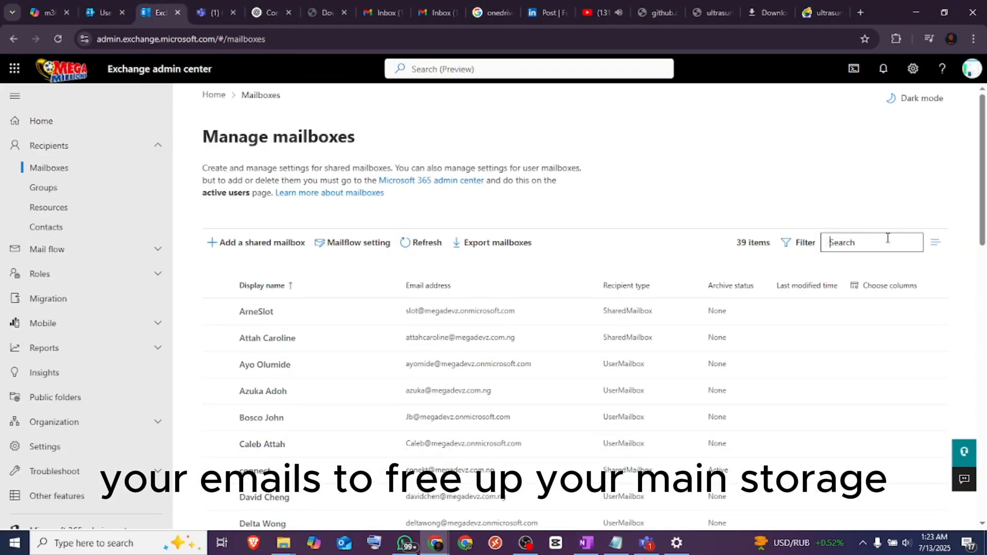
type("tomas")
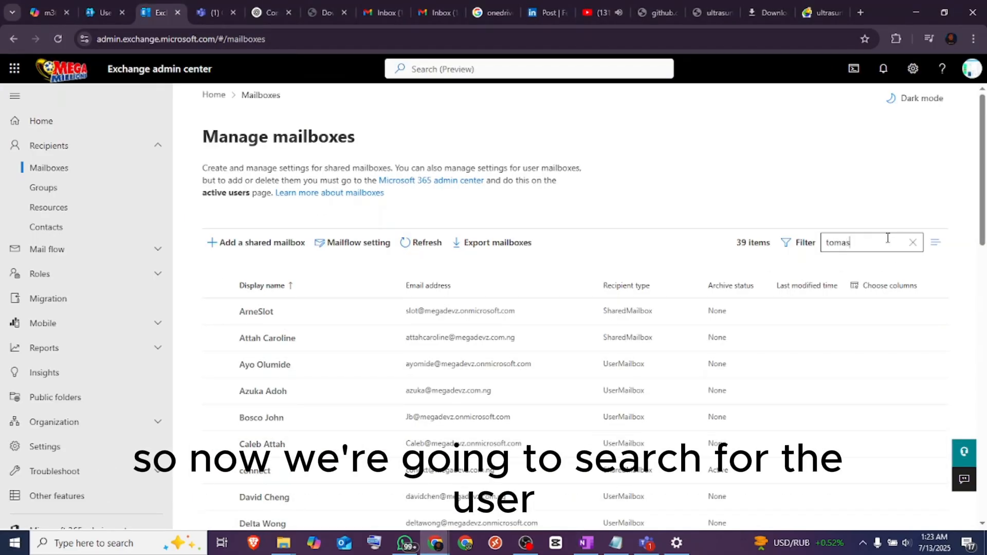
key("Return")
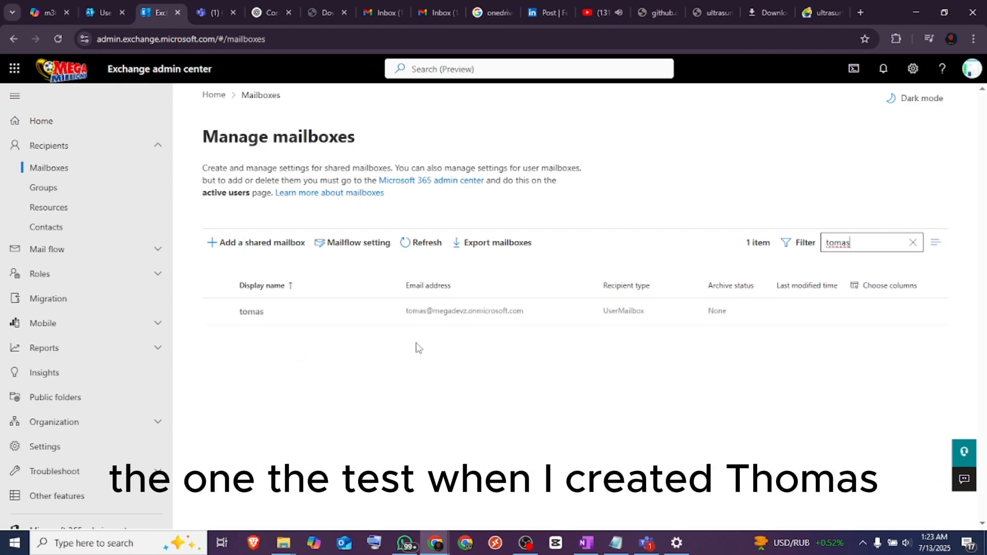
left_click(245, 312)
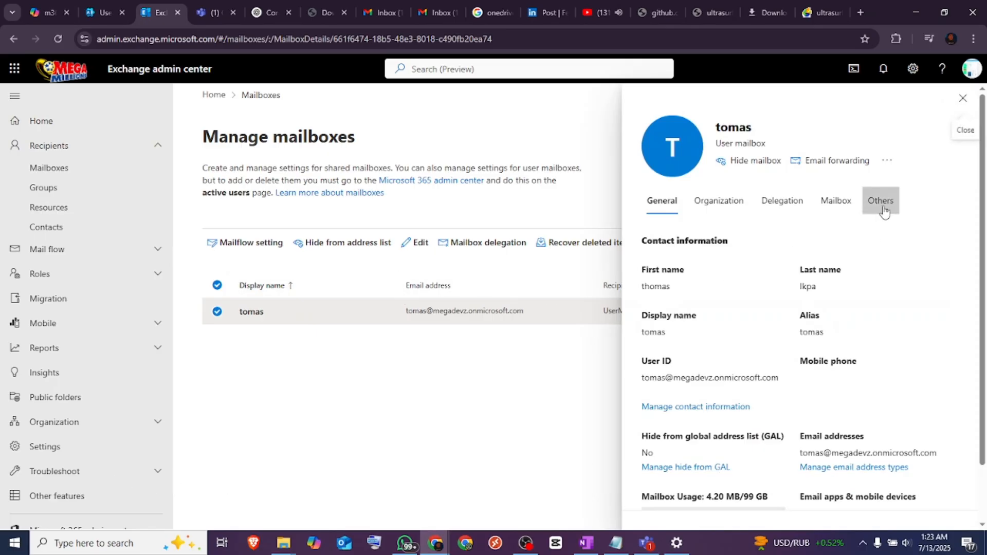
Enable the mailbox archive for the test user without an archive name, save it, and close the mailbox details
left_click(883, 209)
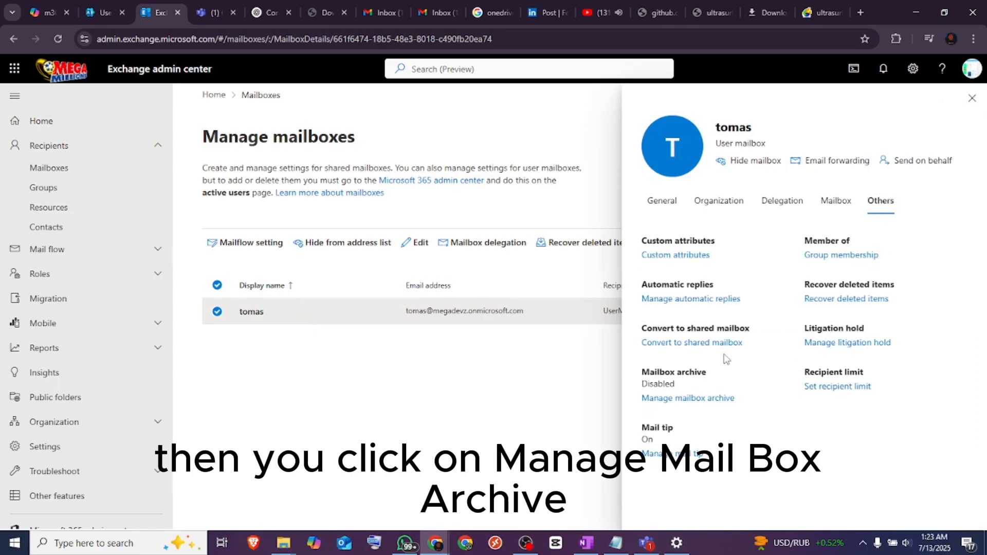
left_click(670, 400)
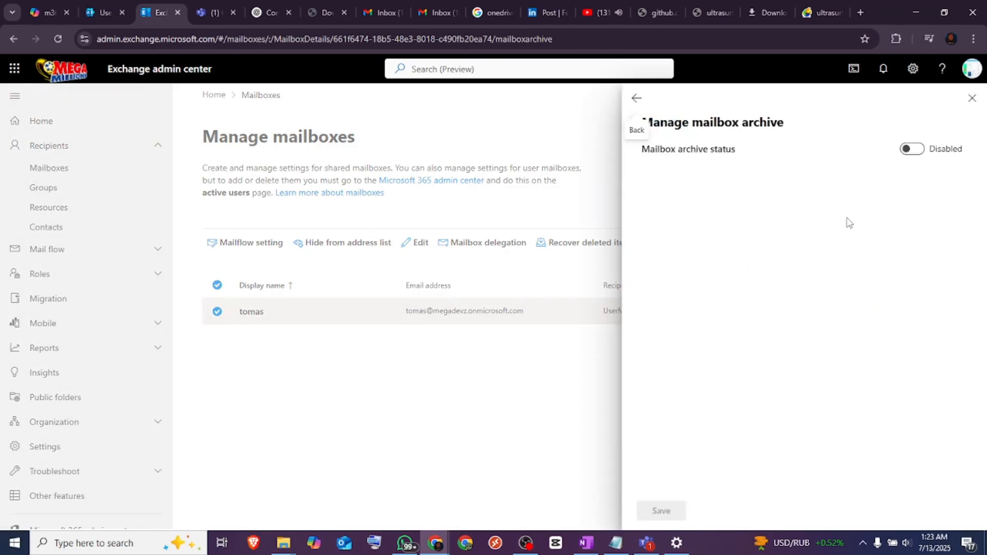
left_click(917, 153)
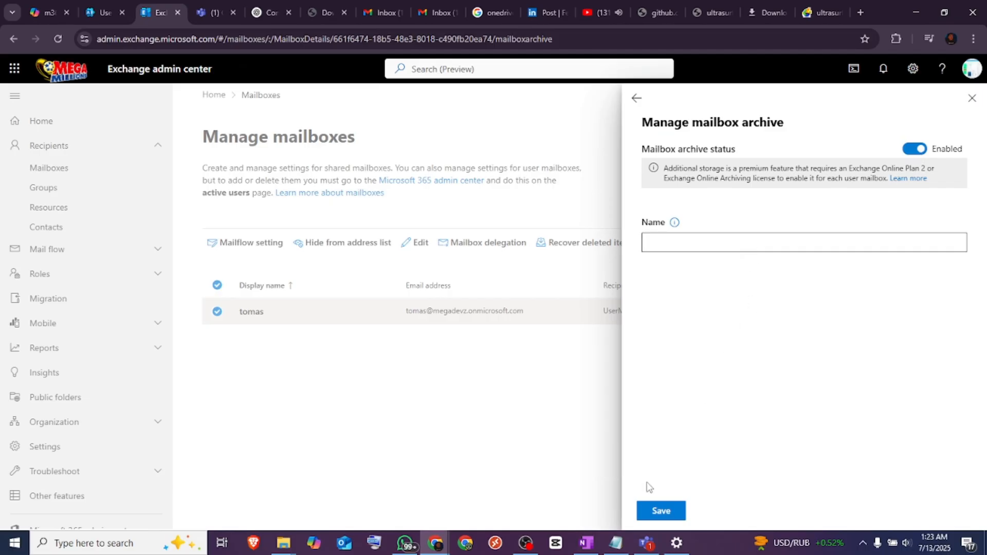
left_click(660, 511)
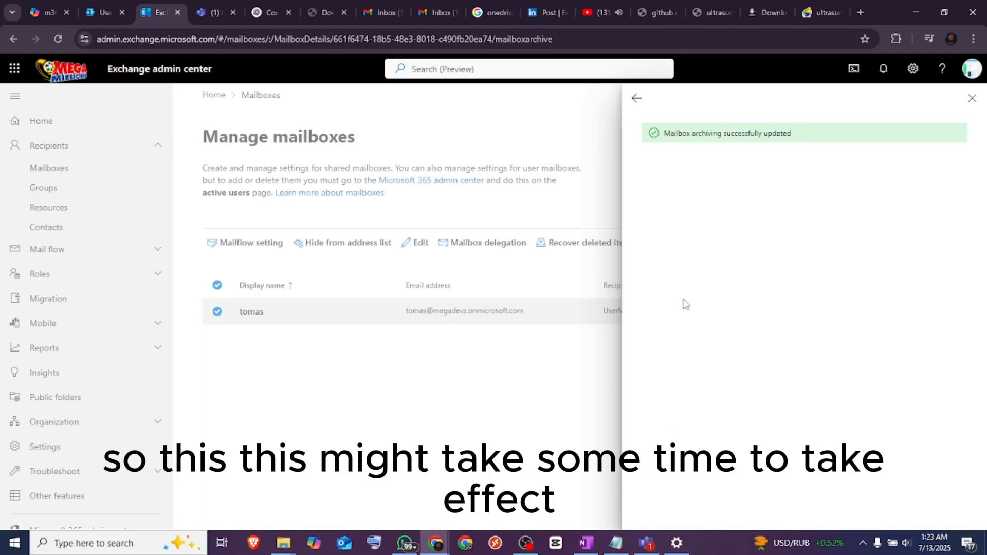
left_click(971, 98)
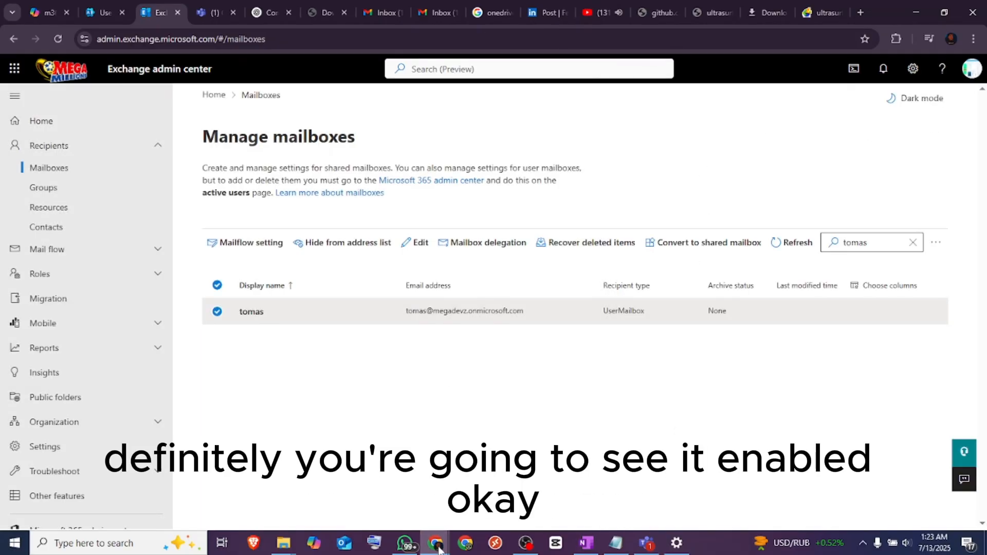
Switch to the test user's Outlook, reload the mail page, and check the account's folder list for the in-place archive
mouse_move(436, 543)
left_click(471, 512)
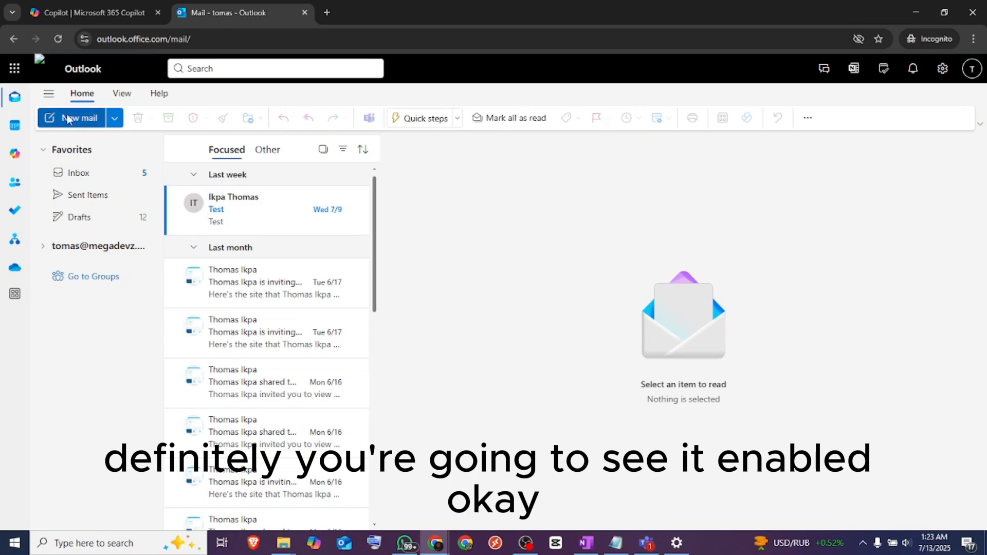
left_click(51, 42)
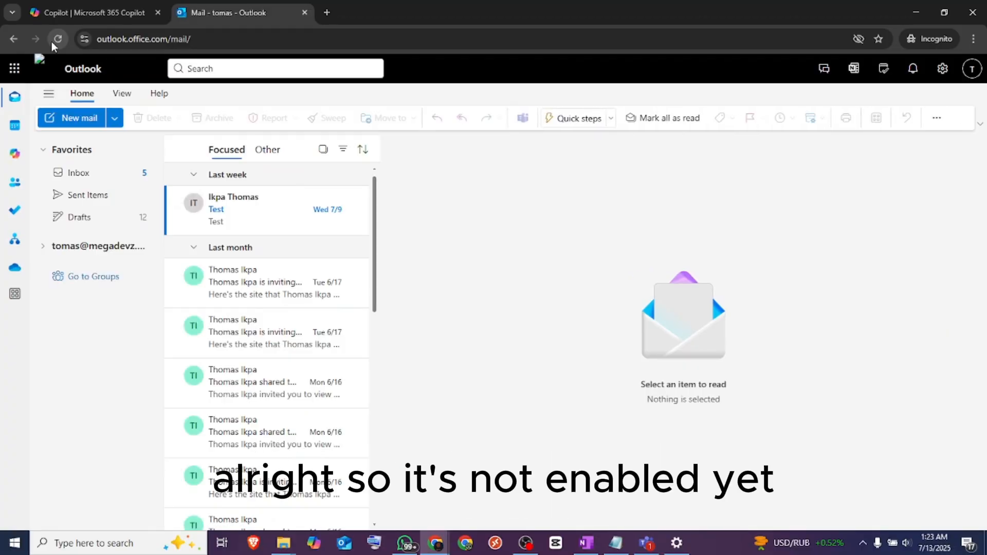
left_click(63, 37)
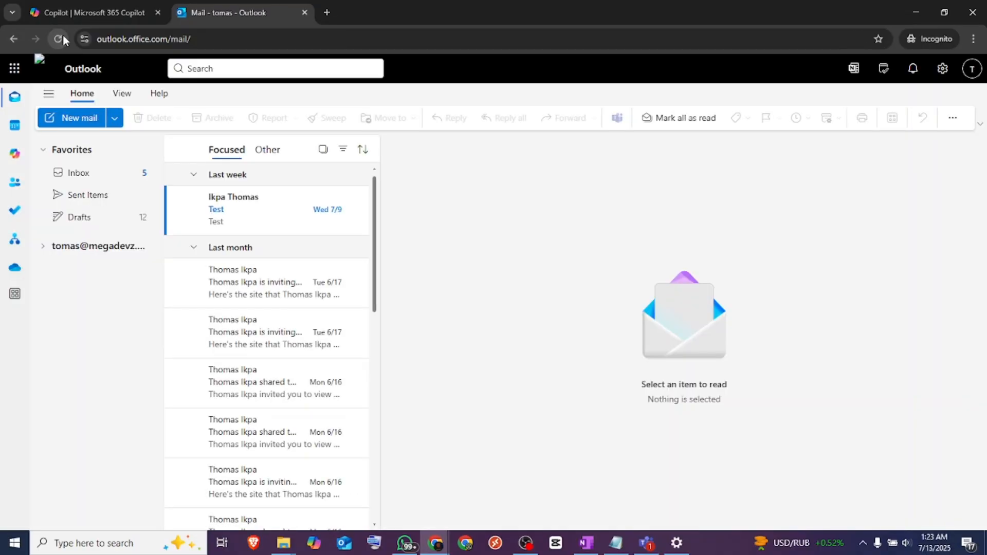
left_click(44, 247)
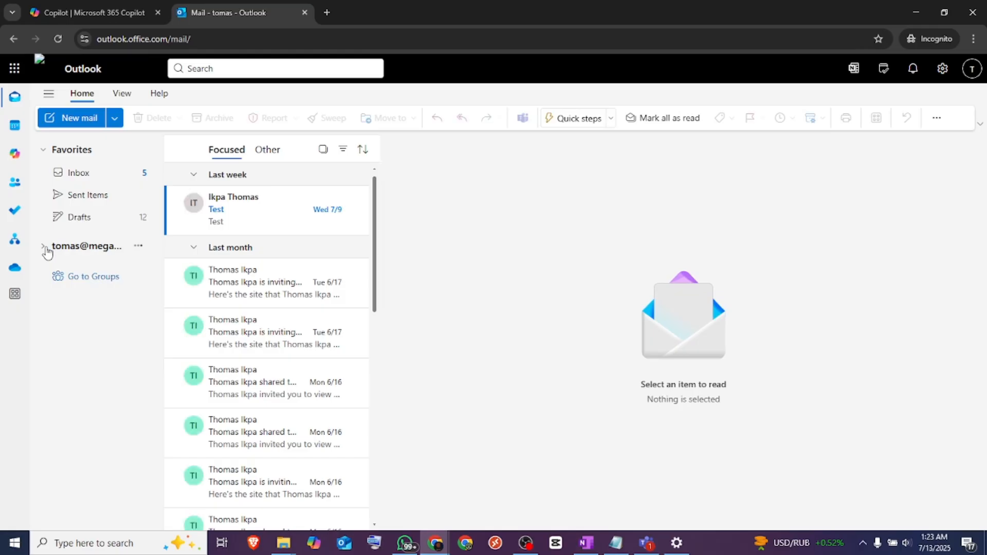
left_click(45, 248)
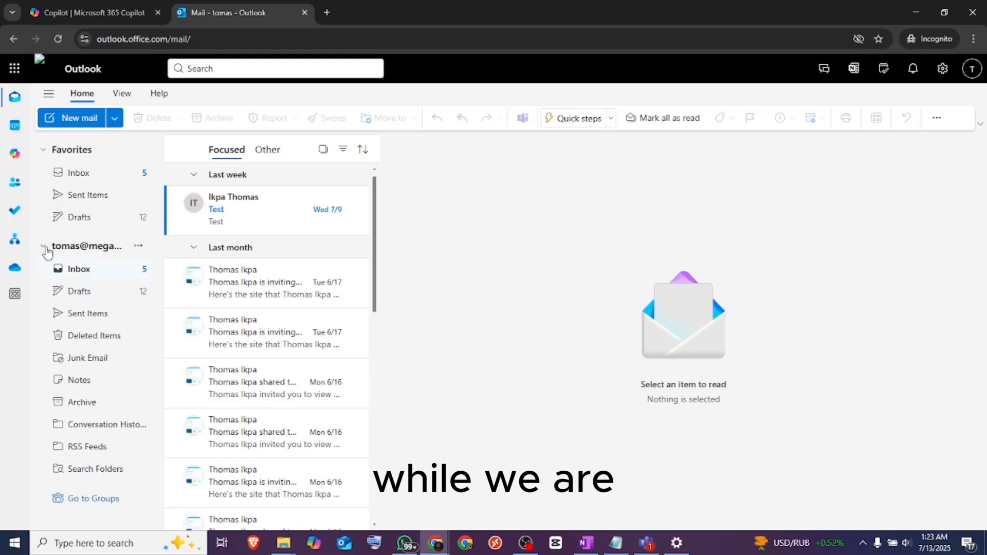
left_click(44, 248)
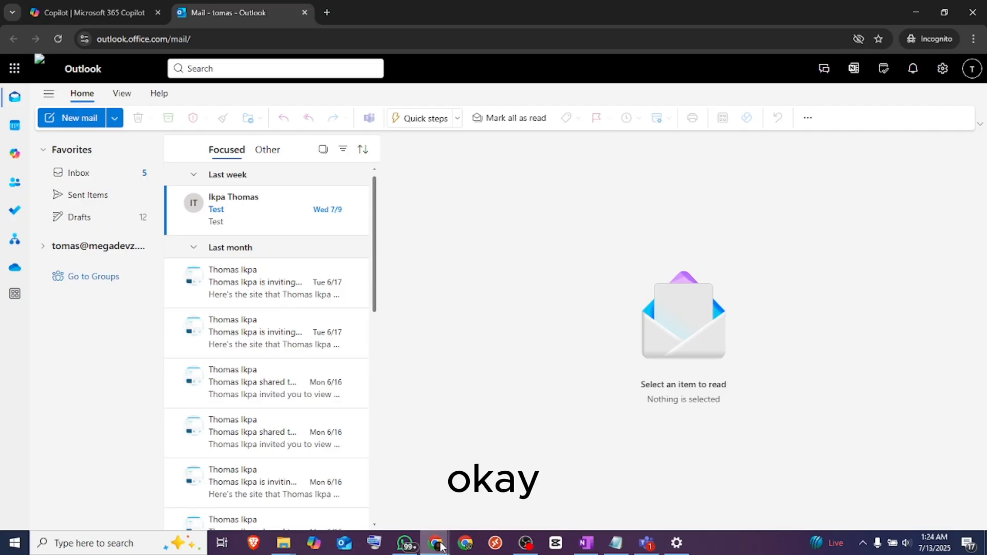
Switch to the Microsoft 365 admin center, open Microsoft Purview, and go to the MRM Retention tags in Data Lifecycle Management
mouse_move(441, 545)
left_click(402, 512)
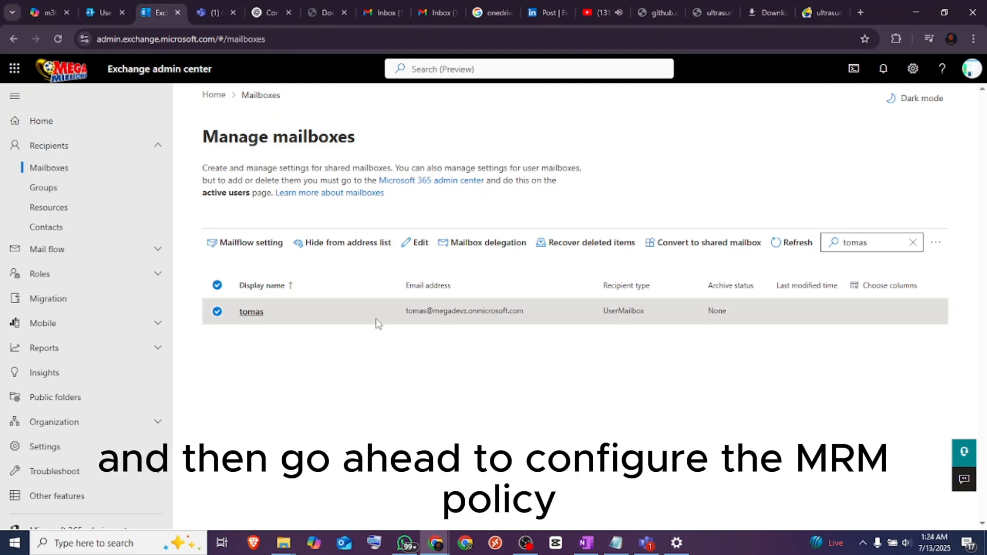
left_click(107, 11)
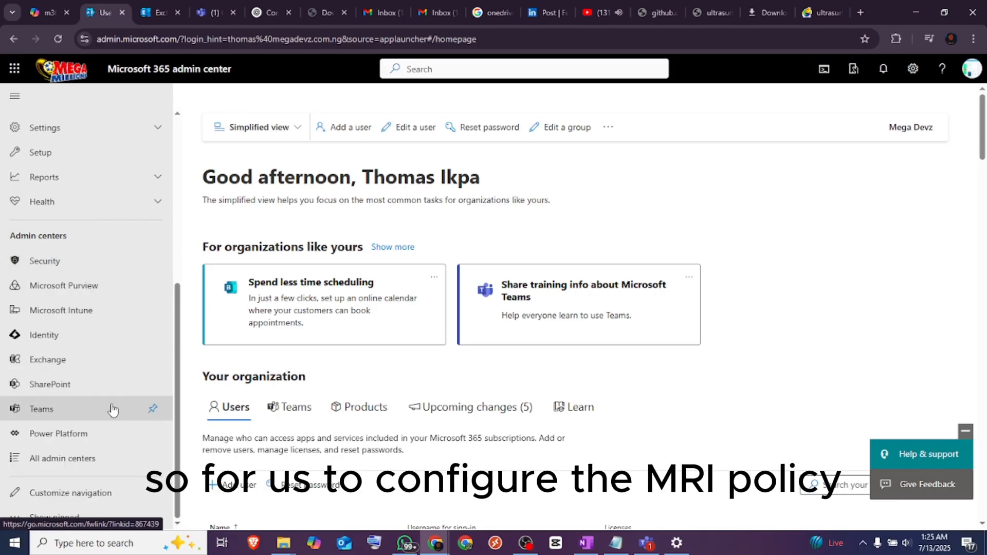
left_click(85, 285)
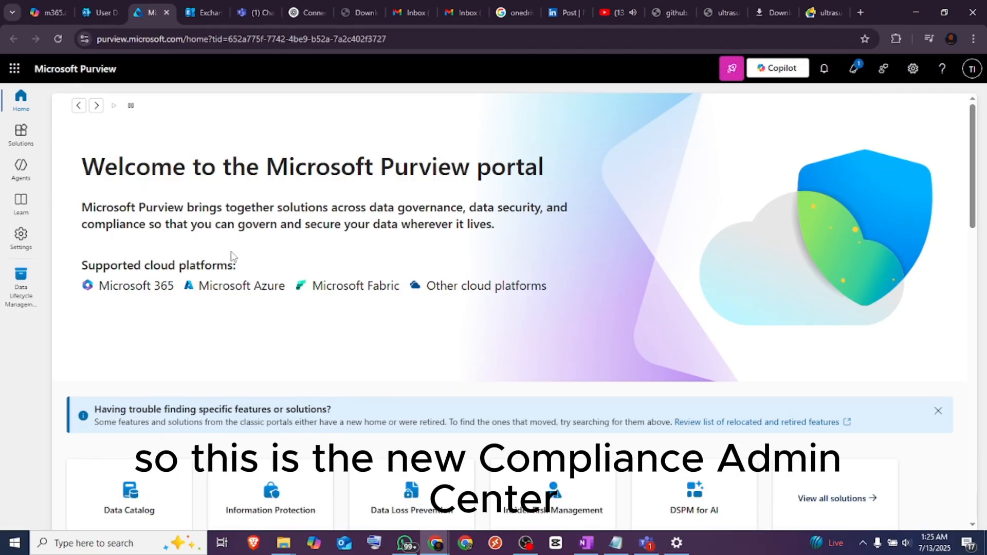
left_click(25, 290)
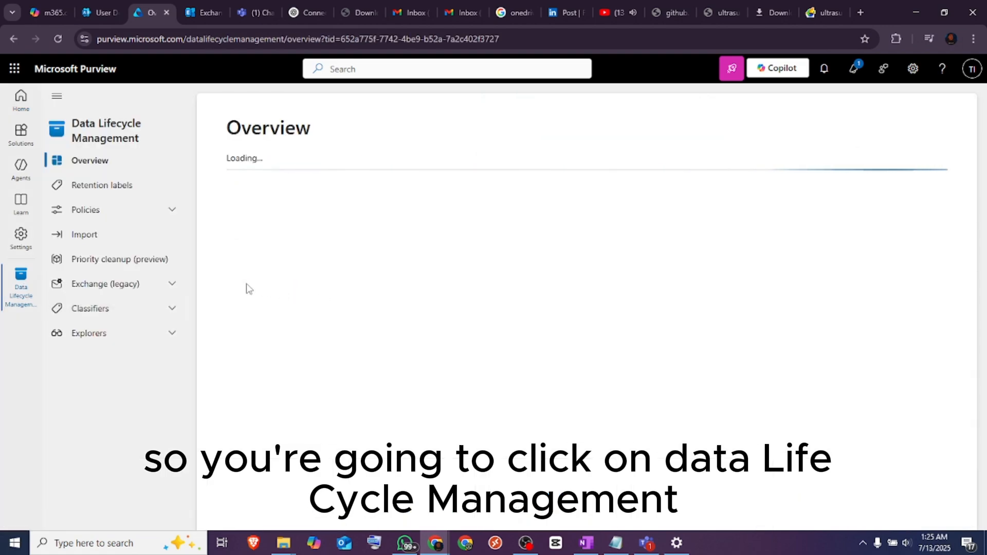
left_click(171, 286)
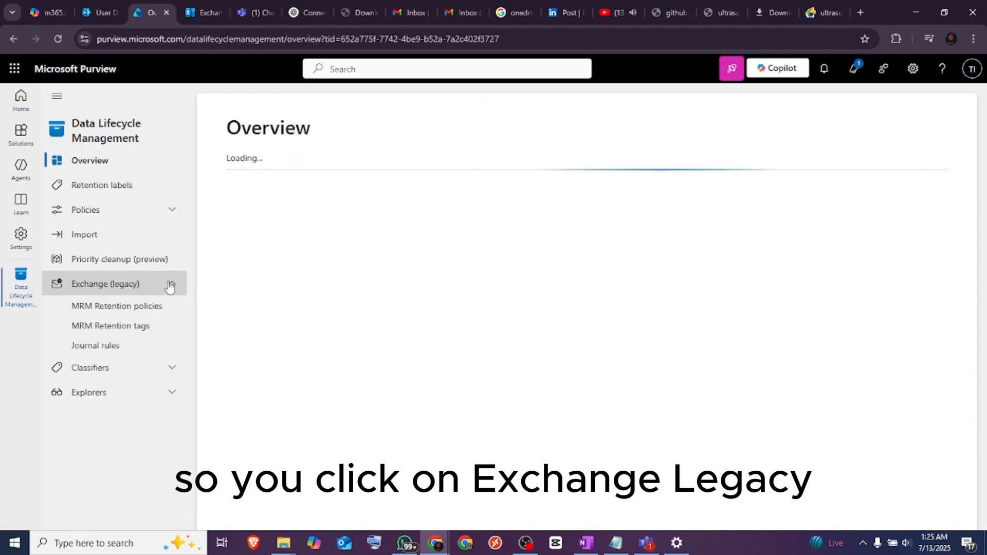
left_click(130, 328)
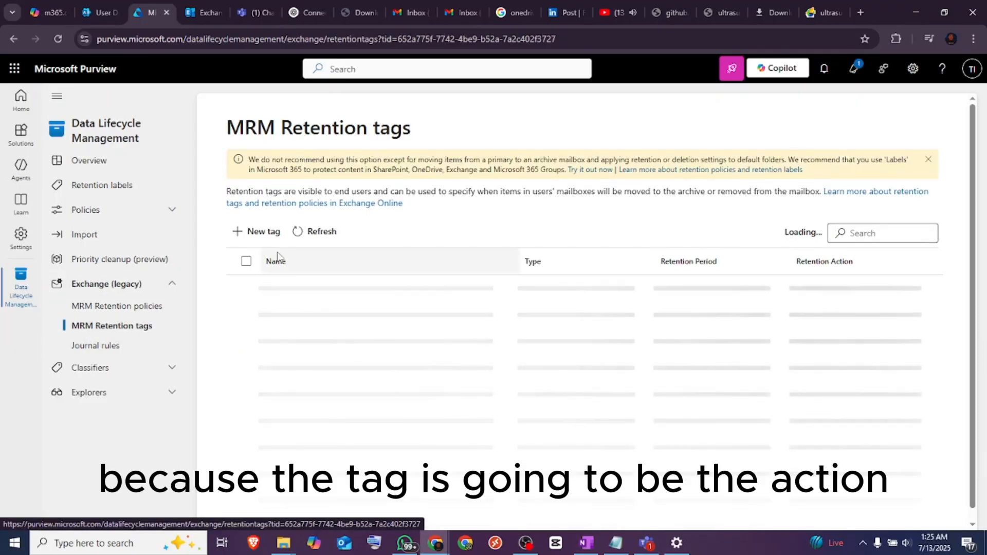
Start a retention tag named "6 months move to archive" and apply it automatically to the entire mailbox (default)
left_click(258, 232)
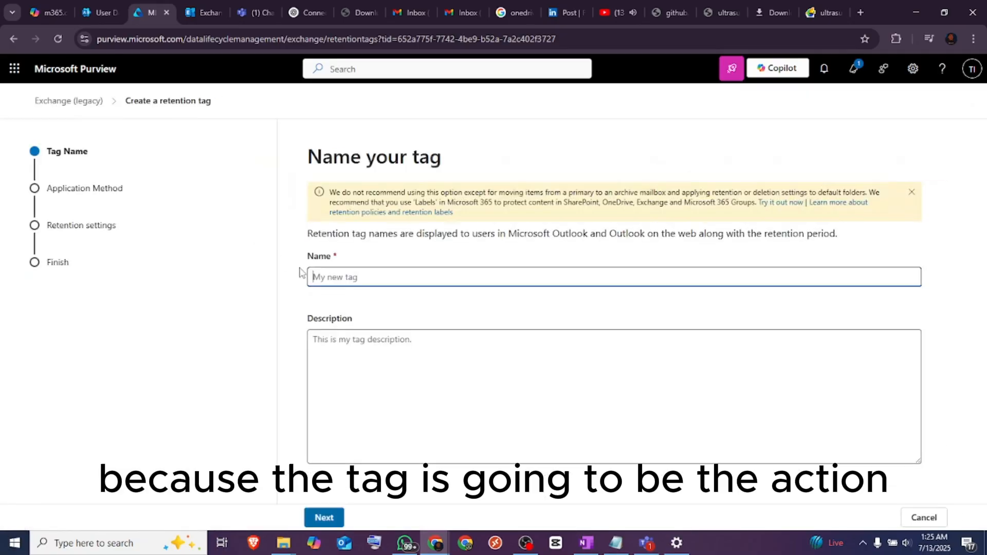
left_click(337, 278)
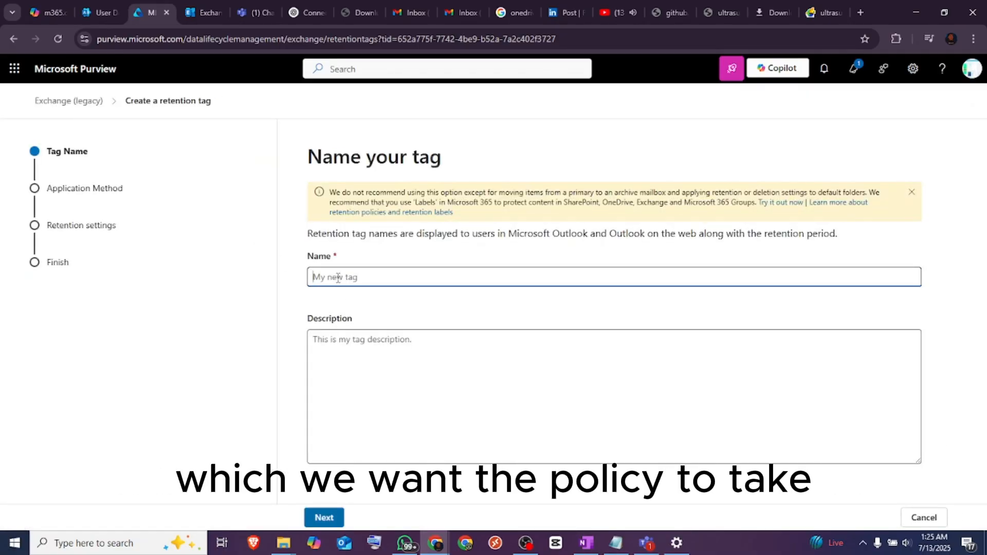
type("6 months move to")
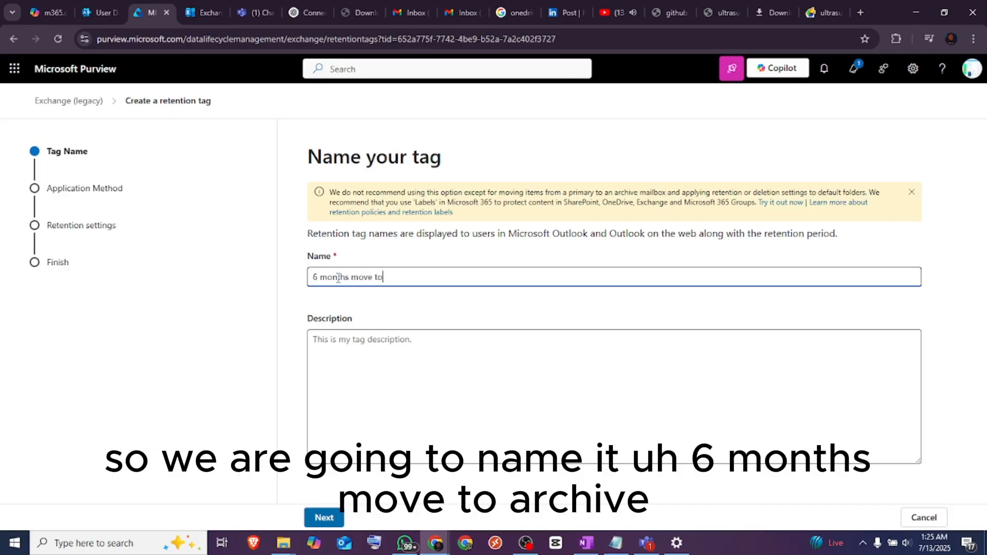
type(" archuive")
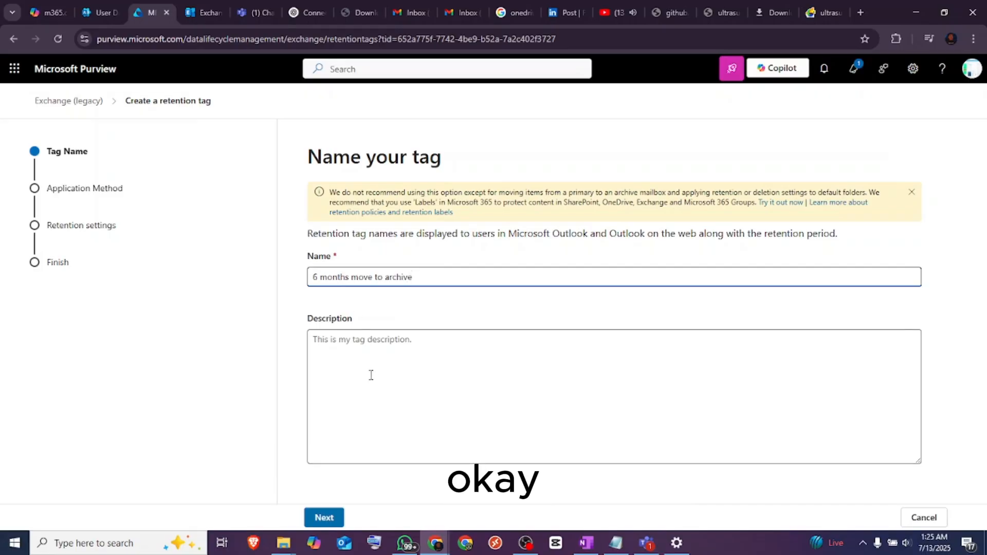
left_click(335, 518)
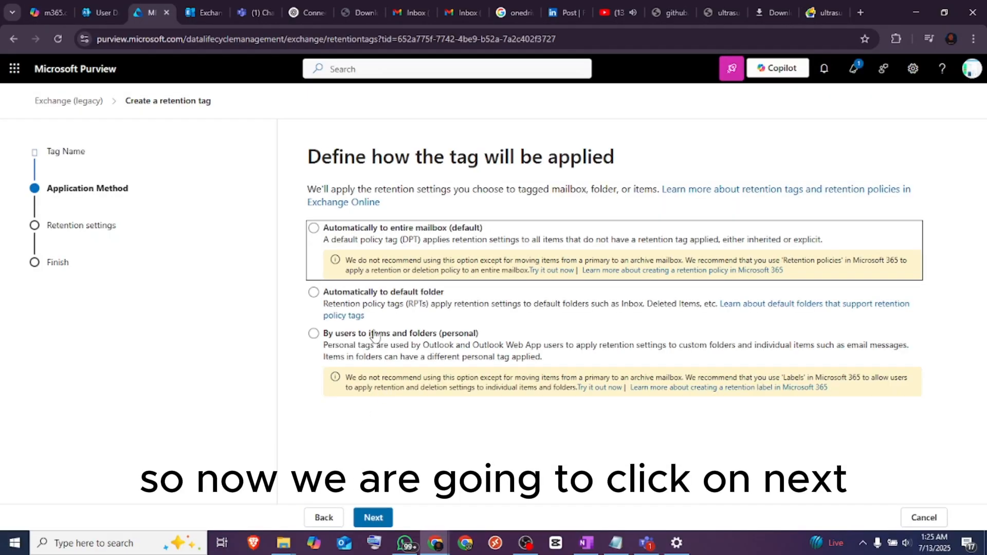
left_click(313, 229)
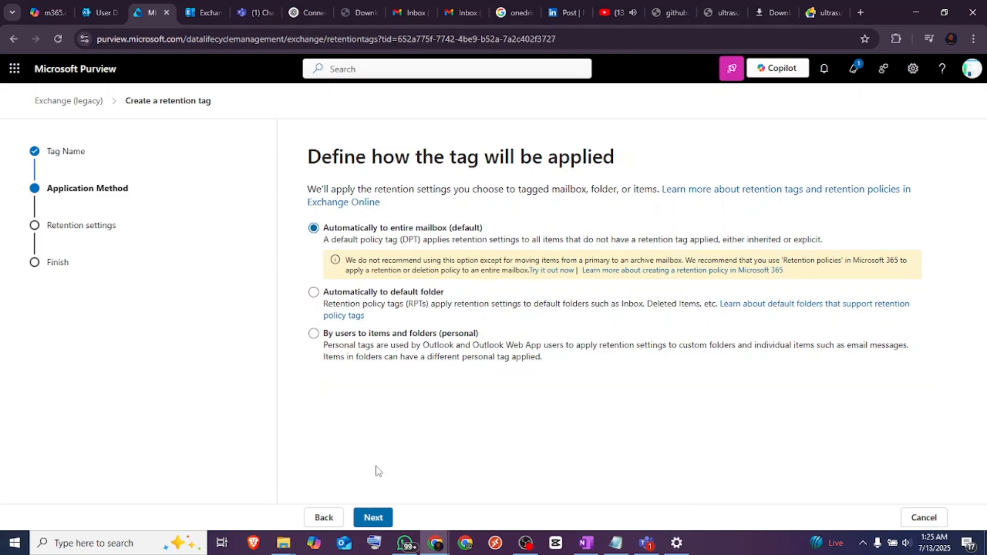
left_click(389, 524)
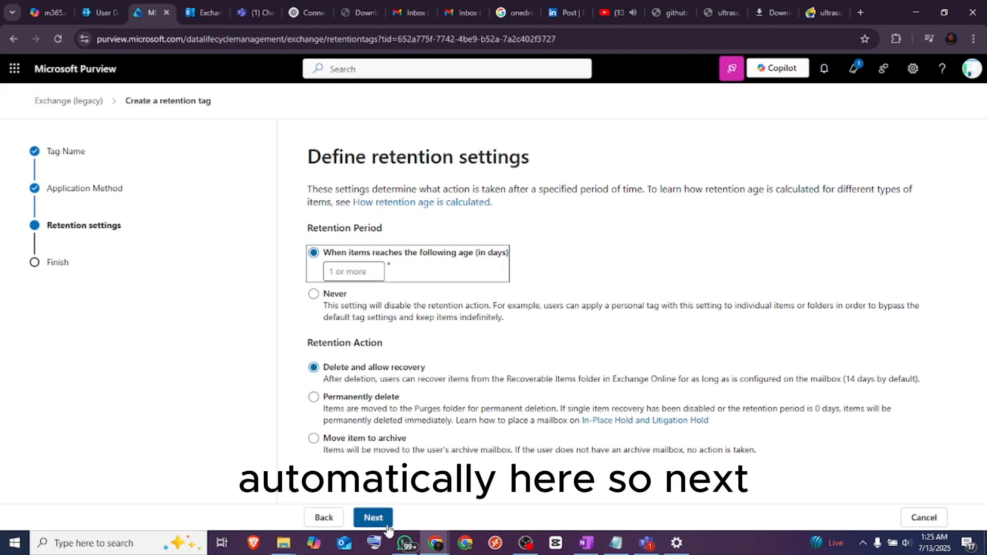
Set the tag's retention period to 120 days with the action Move item to archive, and proceed to the review
left_click(357, 276)
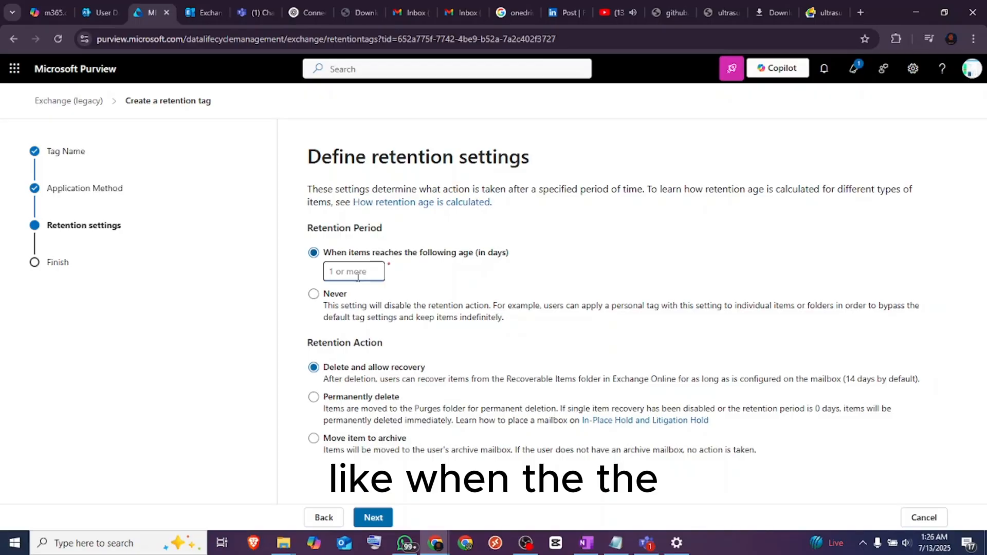
type("120")
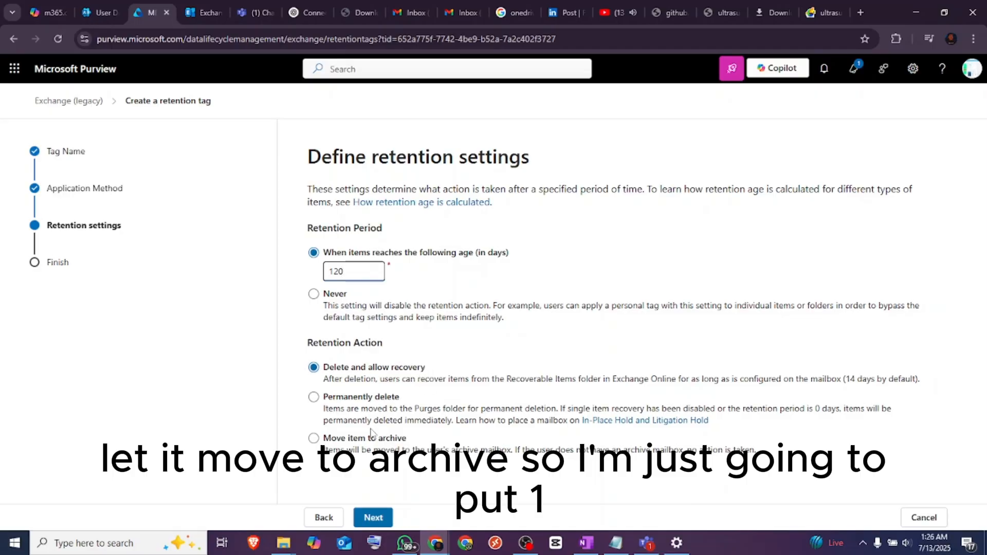
left_click(316, 438)
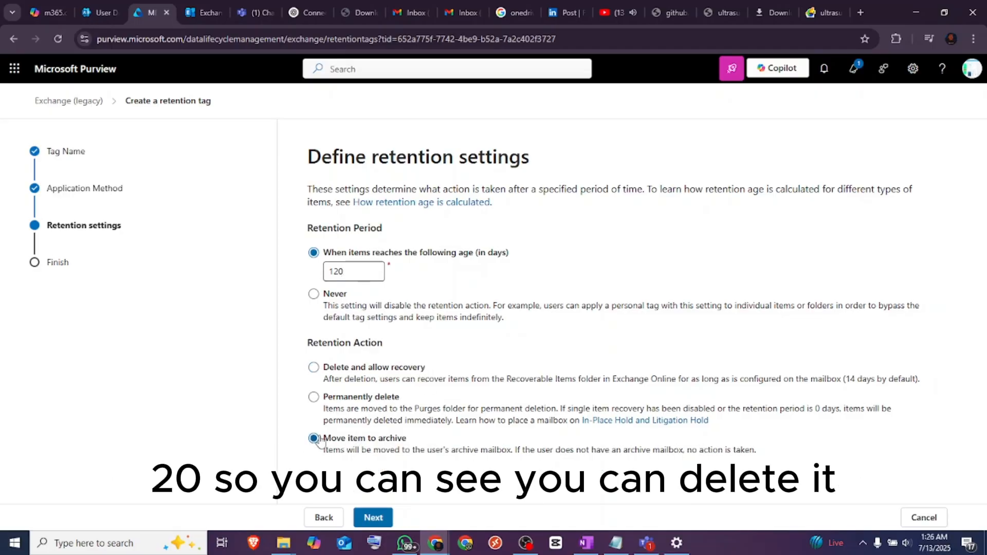
left_click(314, 368)
left_click(318, 400)
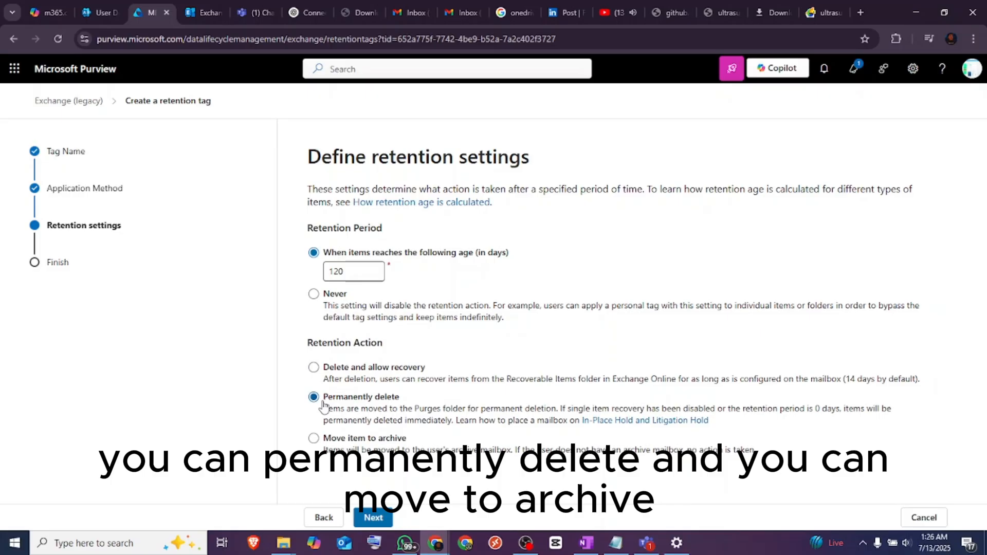
left_click(313, 439)
left_click(373, 517)
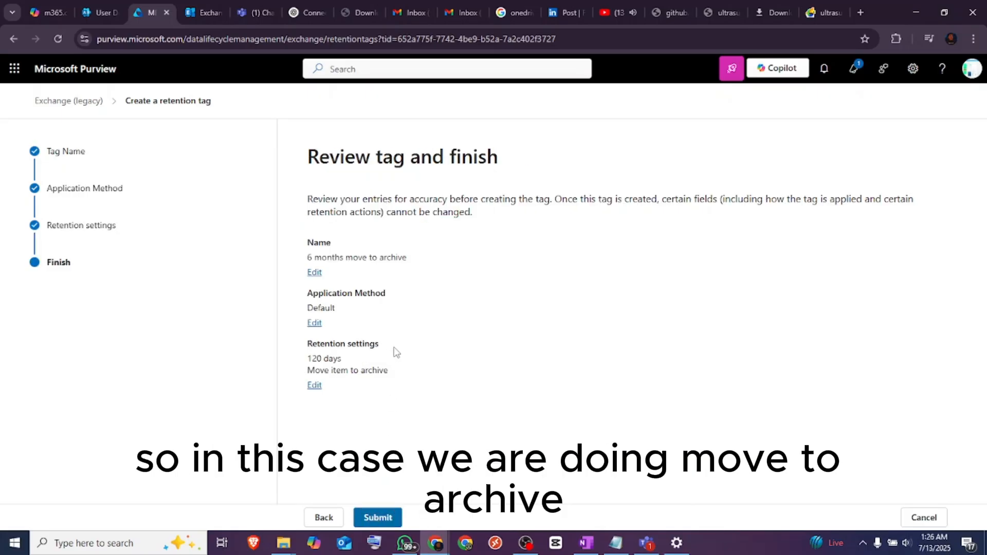
Submit the reviewed retention tag, finish the wizard, and go to the MRM Retention policies
left_click(399, 519)
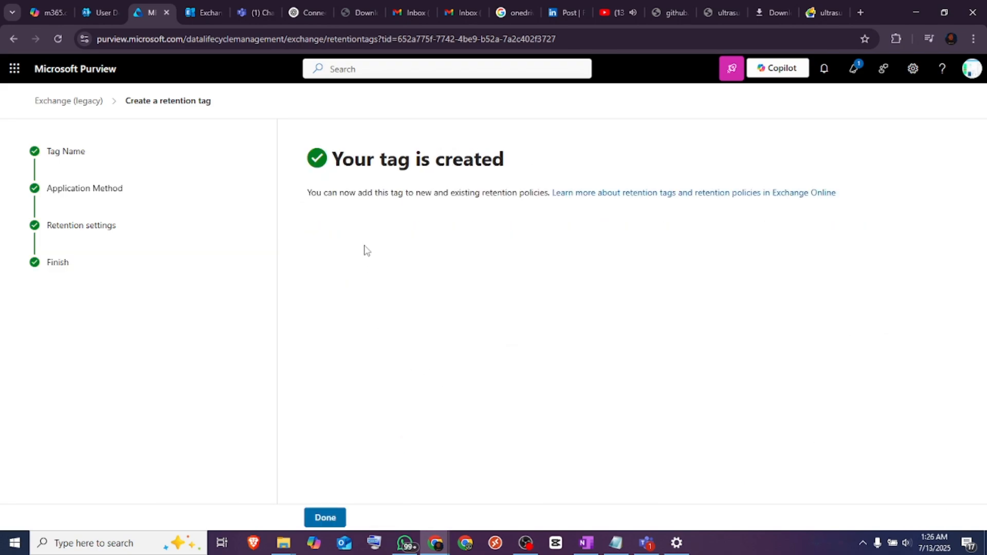
left_click(327, 517)
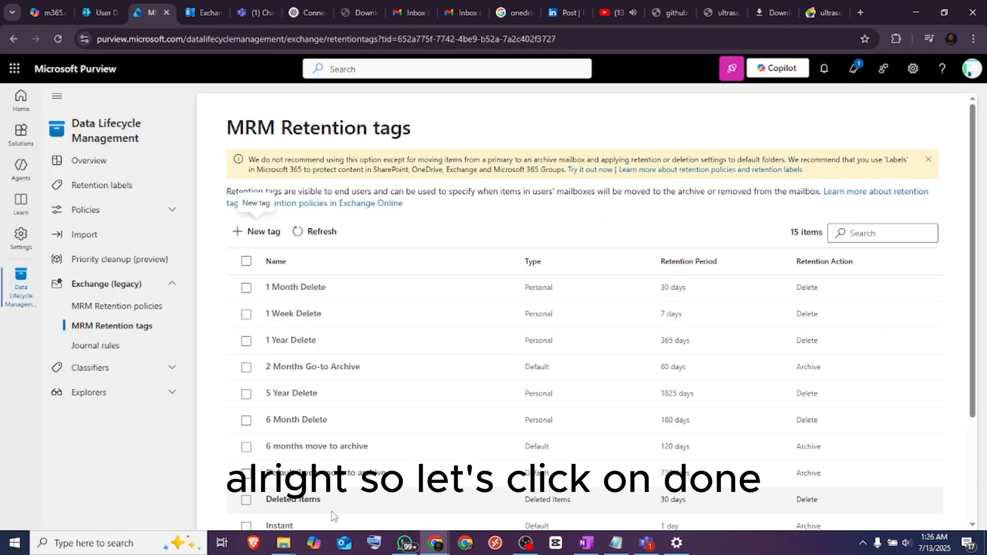
left_click(131, 307)
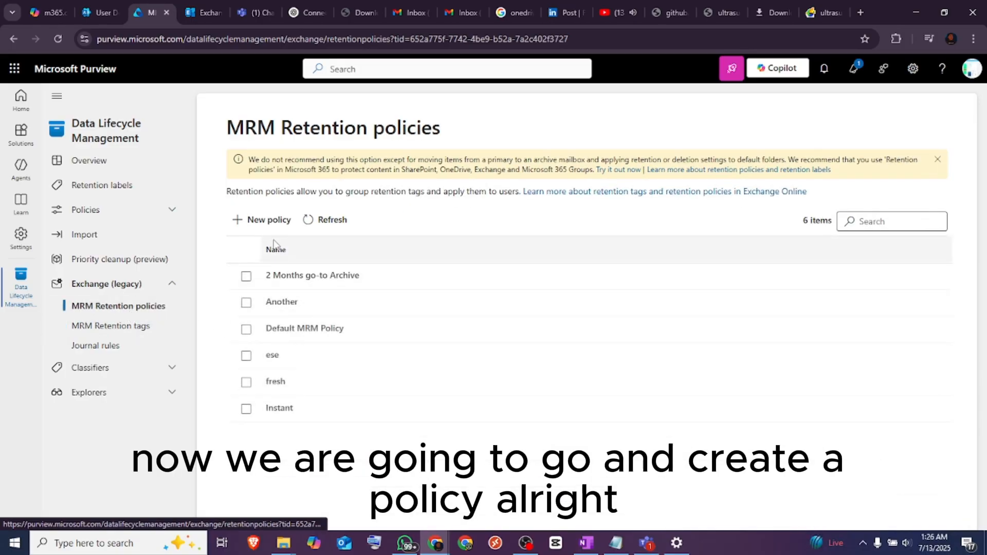
Start a new retention policy and name it "6 months move to archive"
left_click(272, 223)
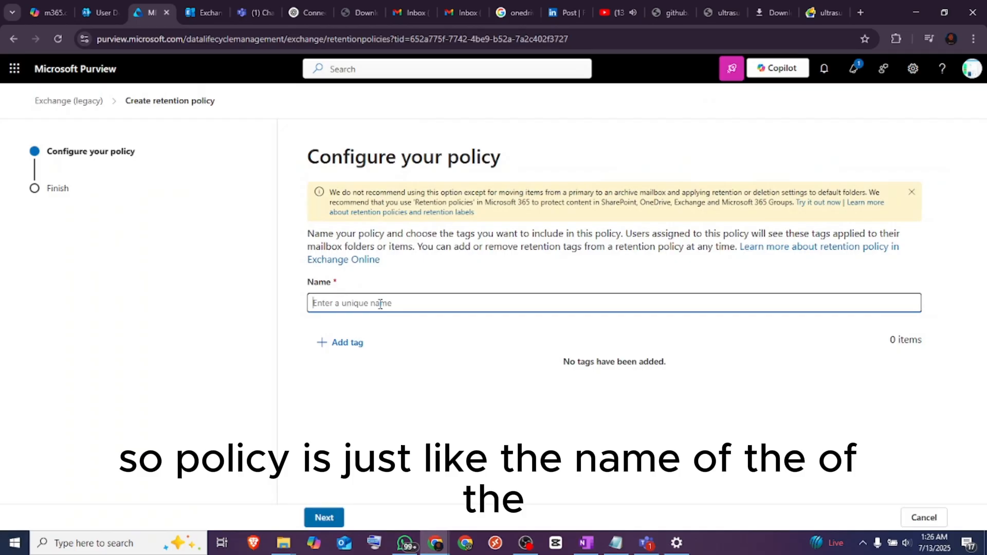
type("6 months mov")
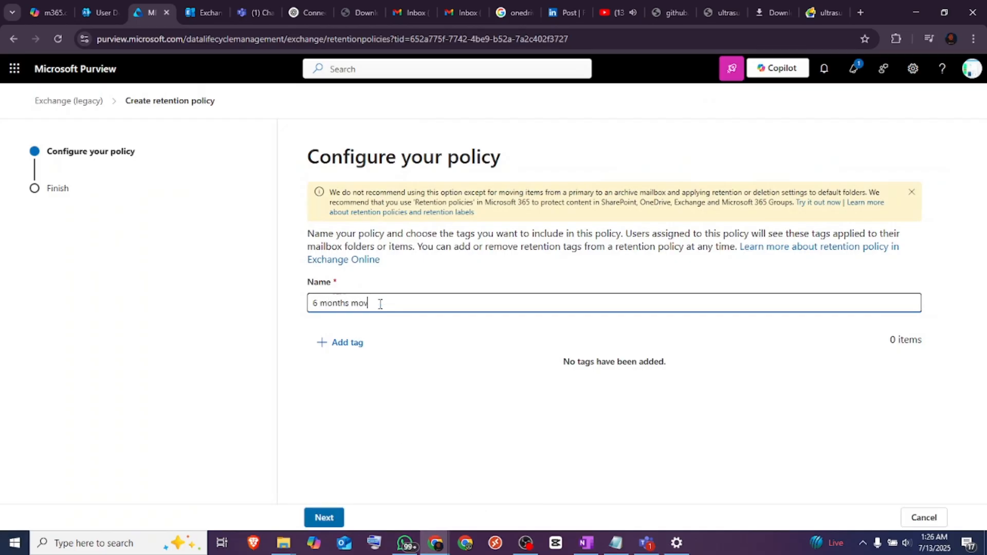
type("e to ar")
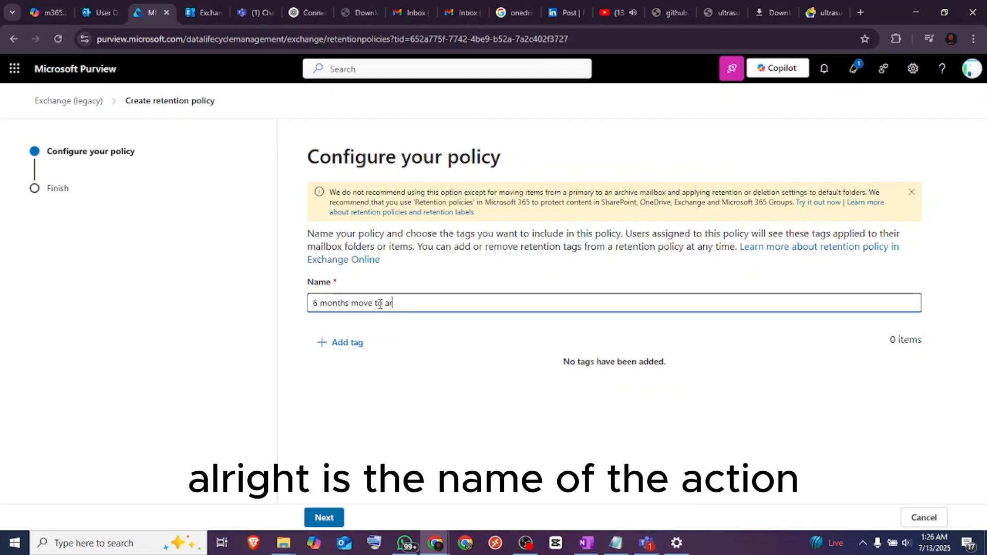
type("chive")
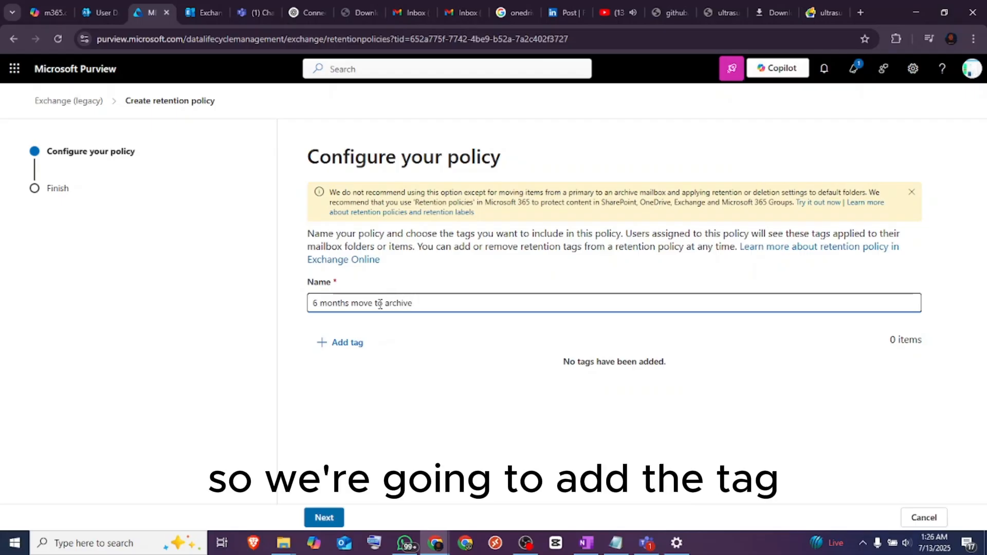
Add the "6 months move to archive" tag to the policy, then submit the policy and finish the wizard
left_click(343, 342)
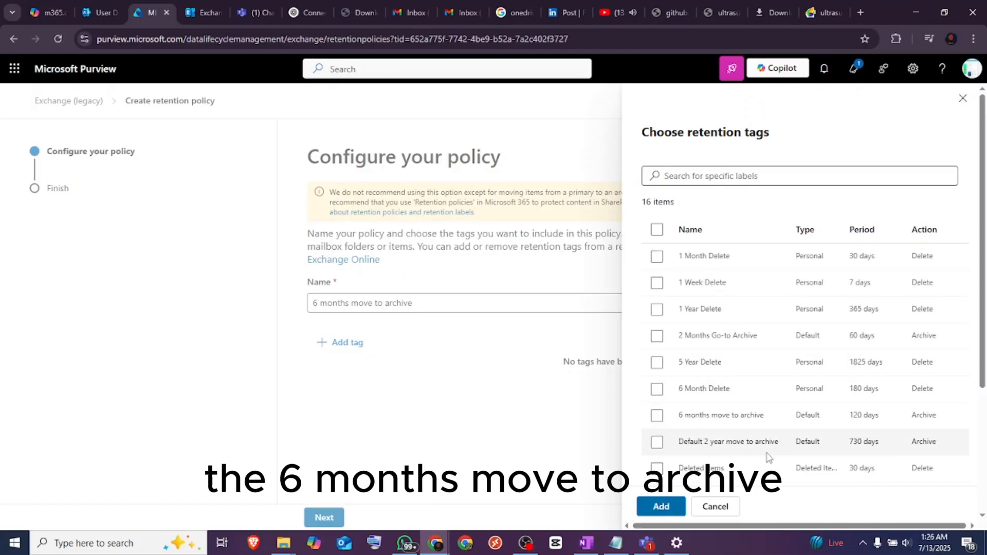
left_click_drag(983, 319, 985, 421)
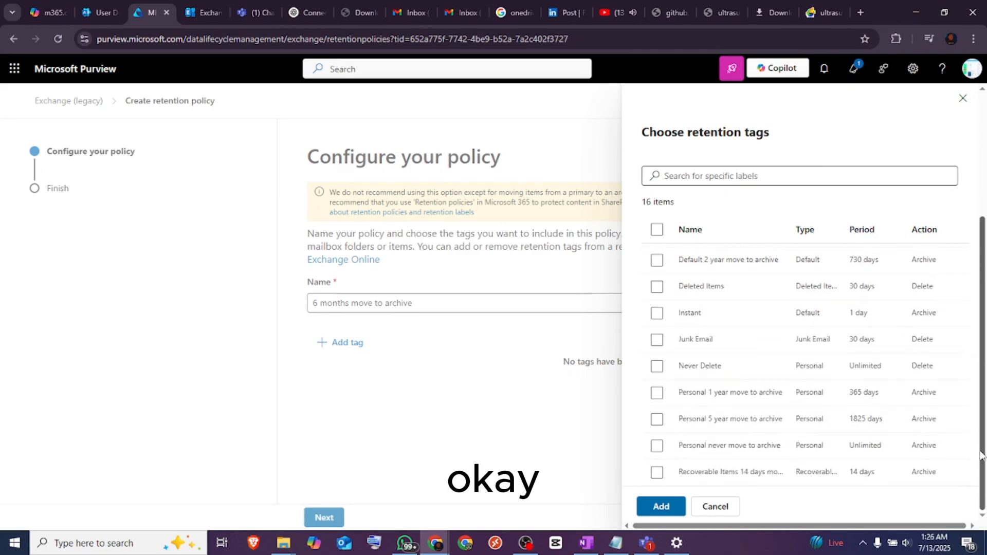
scroll(972, 419, "up", 2)
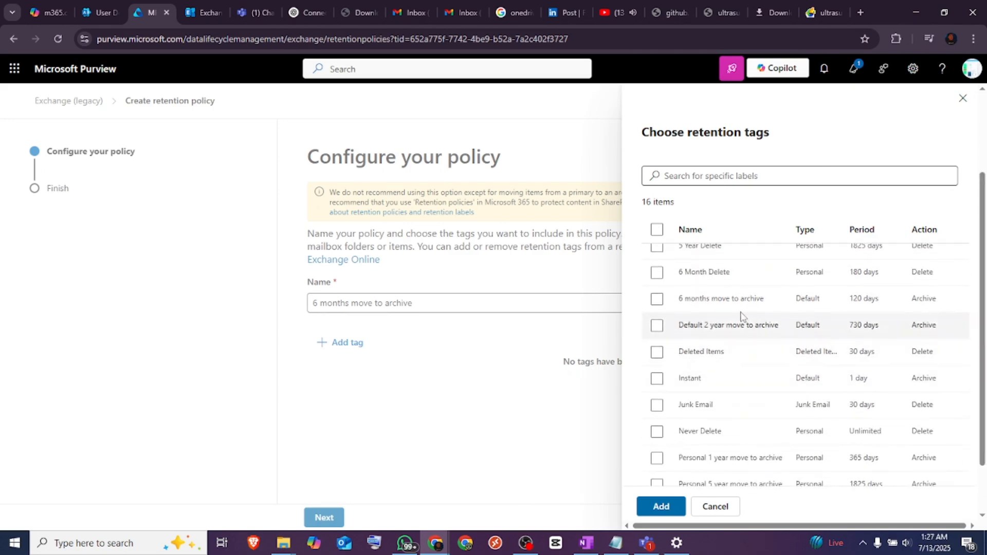
left_click(657, 300)
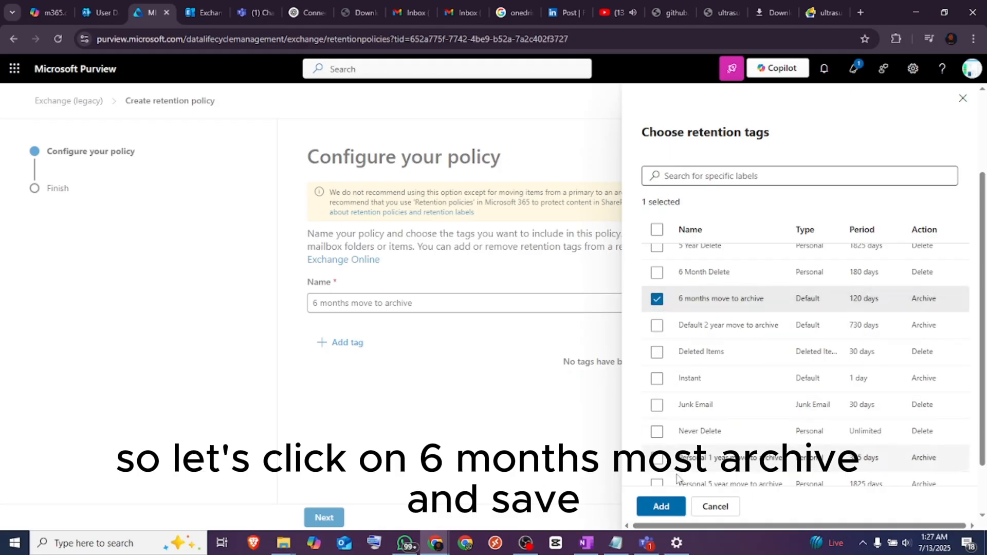
left_click(661, 506)
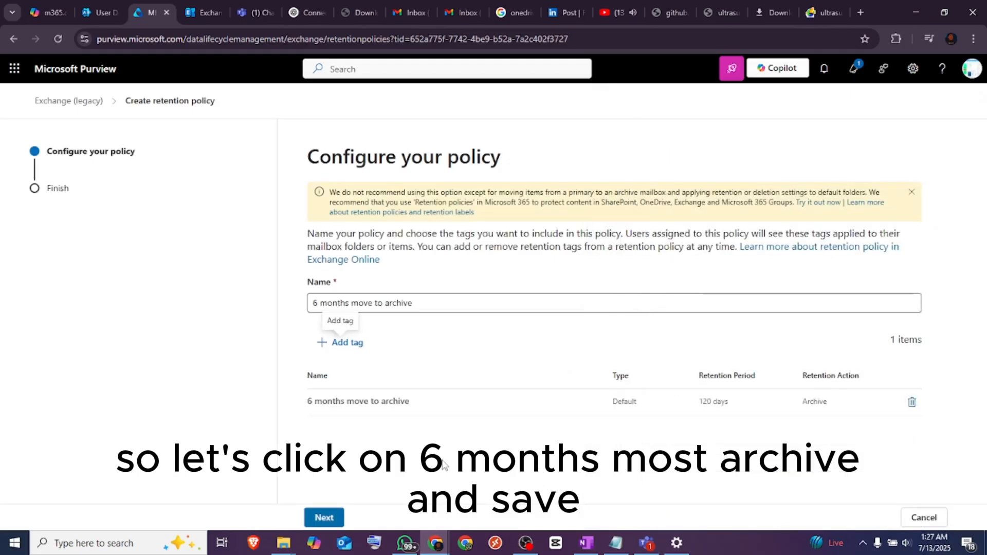
left_click(324, 517)
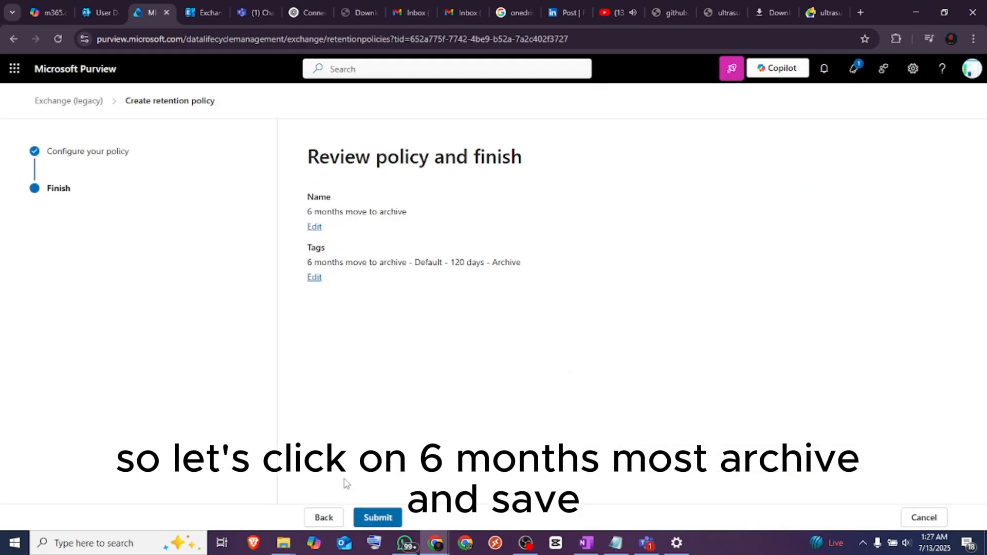
left_click(378, 517)
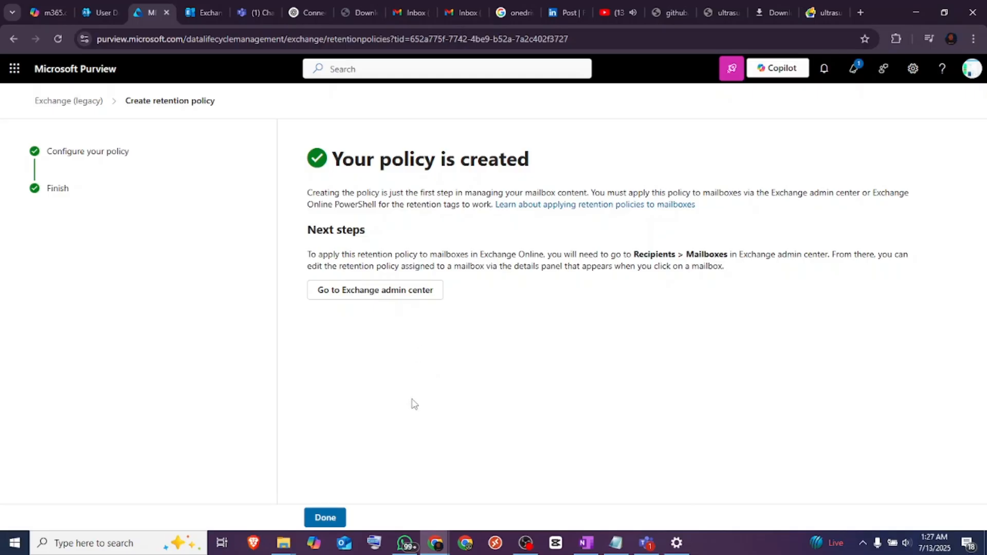
left_click(343, 516)
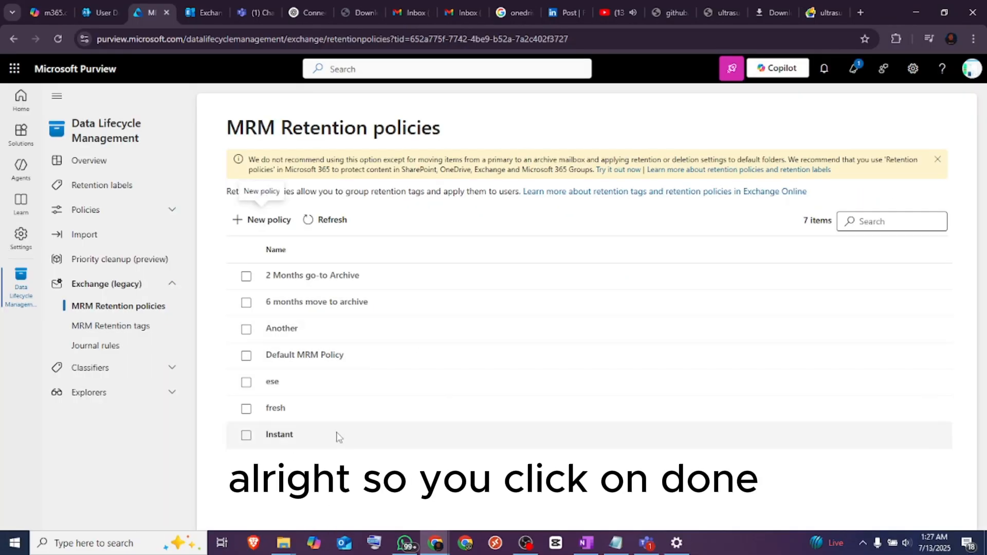
Switch to the Exchange admin center, reload the mailbox list, and search for the test user to check the mailbox's archive status
left_click(205, 16)
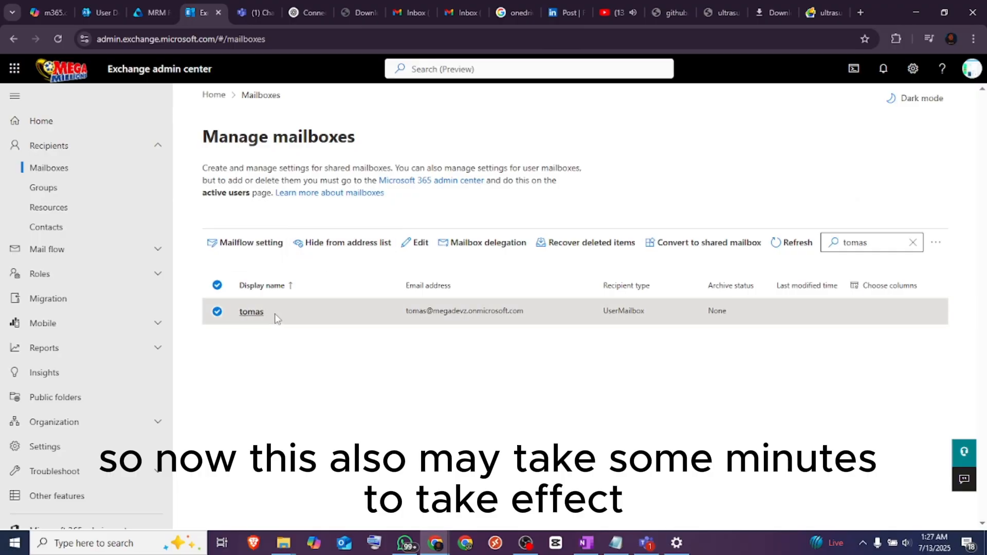
left_click(259, 317)
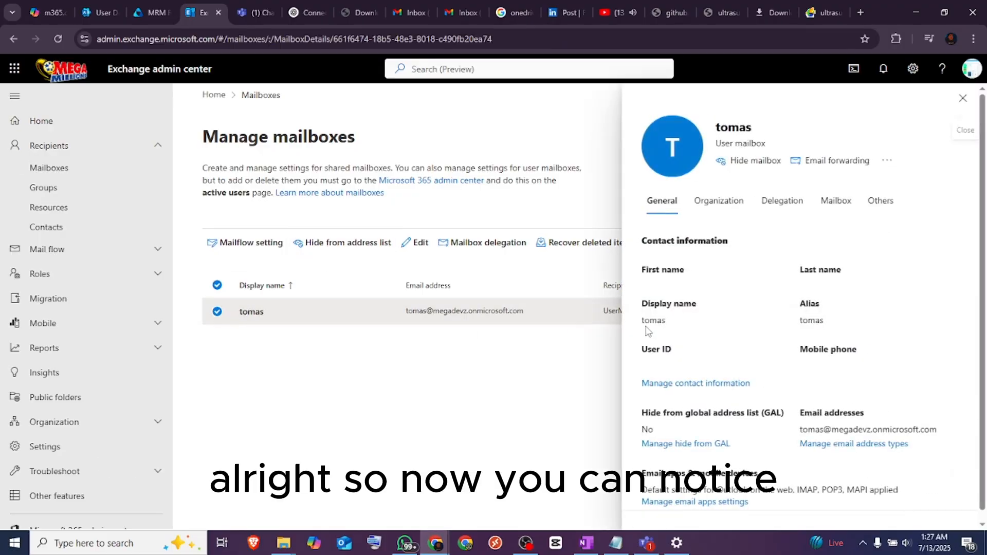
left_click(962, 98)
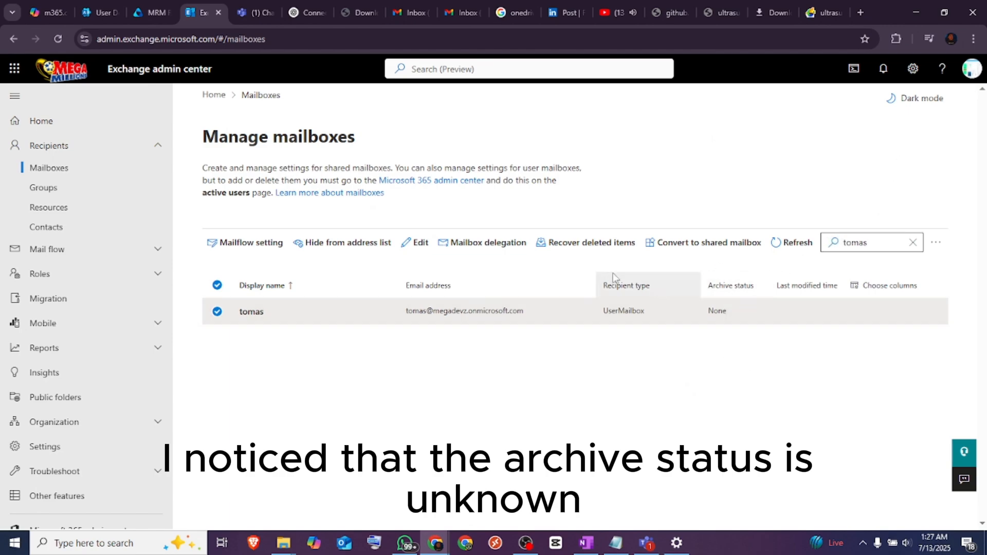
left_click(55, 41)
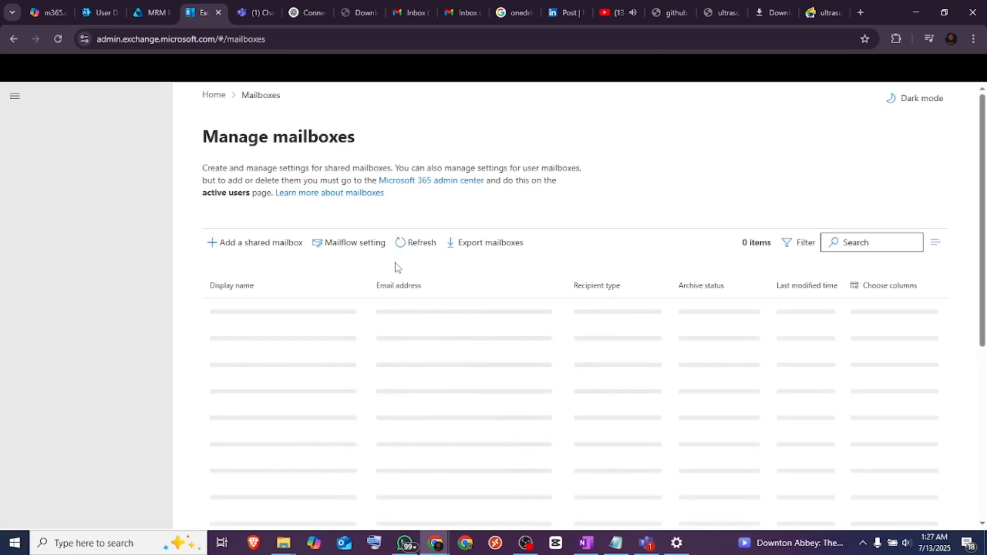
left_click(854, 242)
type("t")
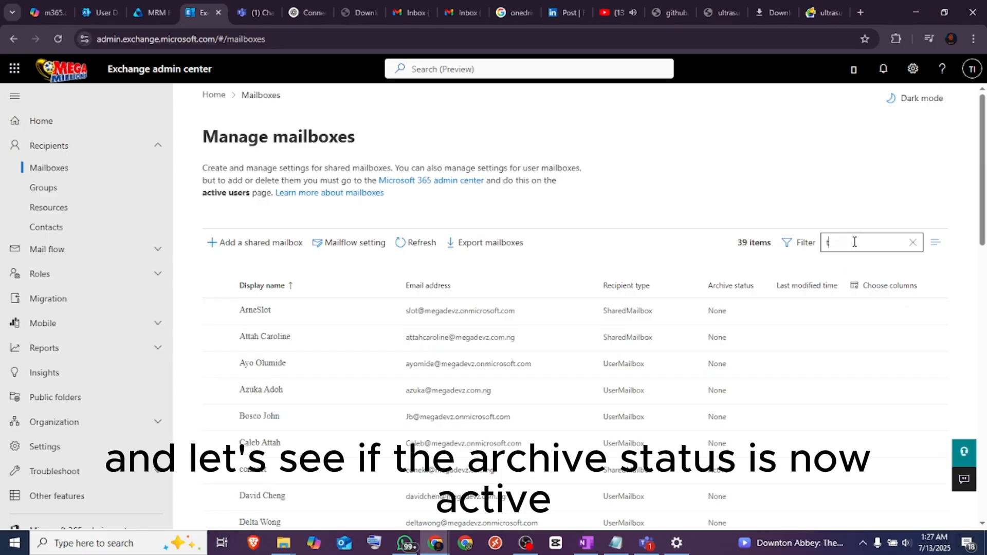
type("omas")
key("Return")
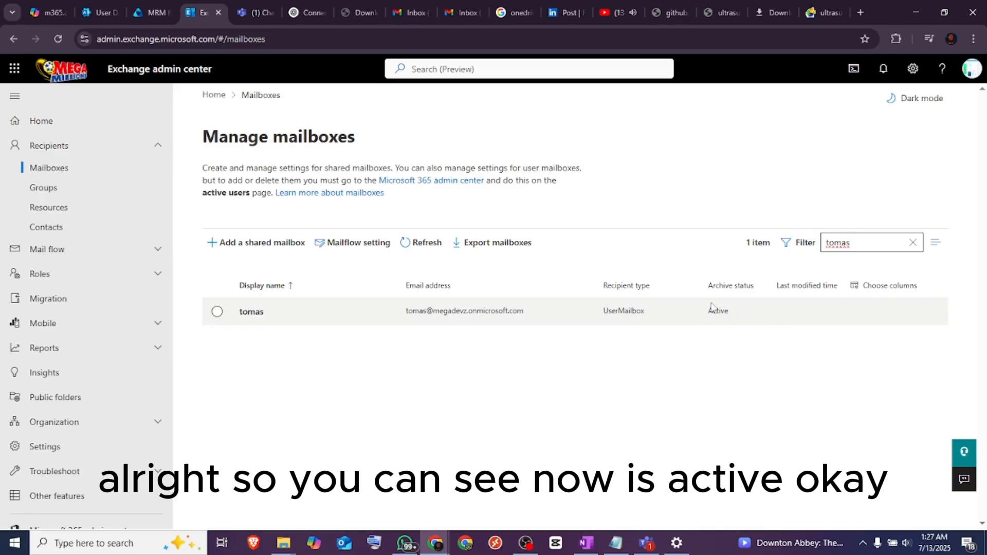
Set the test user's mailbox retention policy to "6 months move to archive", keep the address book policy at [No Policy], and save
left_click(253, 313)
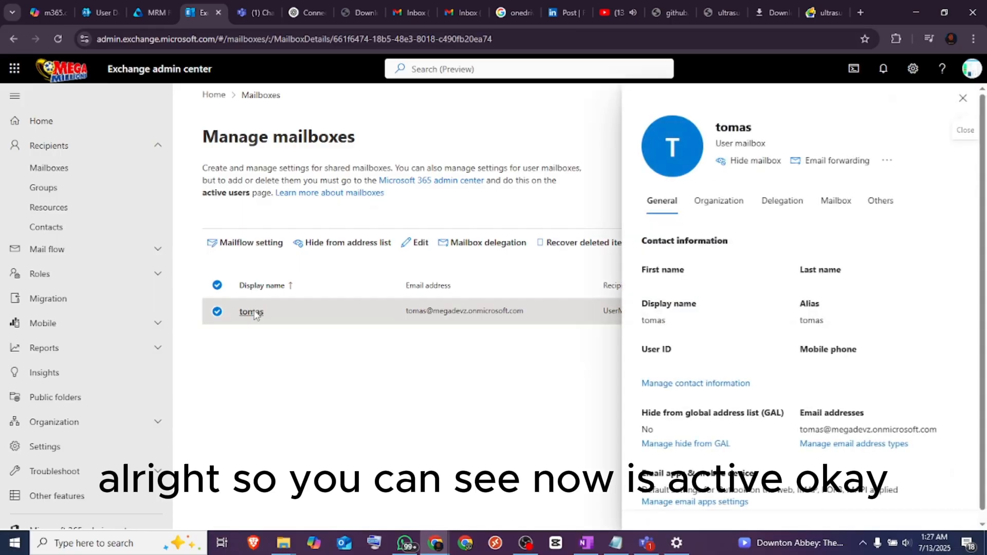
left_click(888, 204)
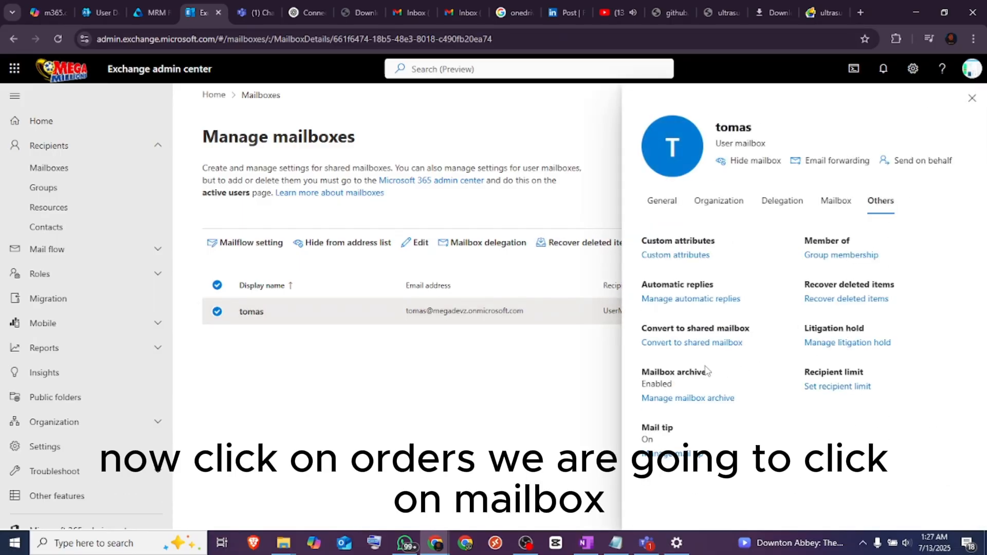
left_click(835, 203)
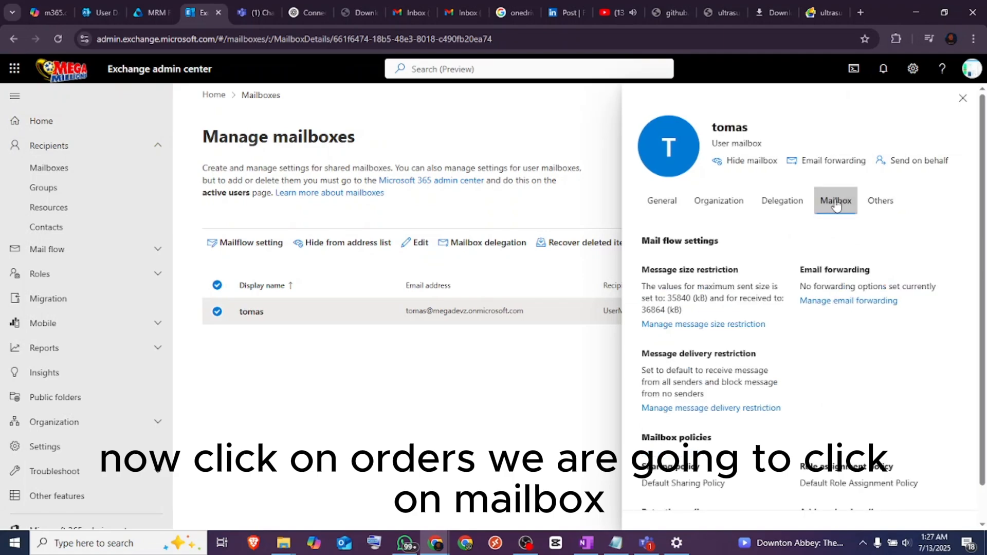
scroll(982, 304, "down", 1)
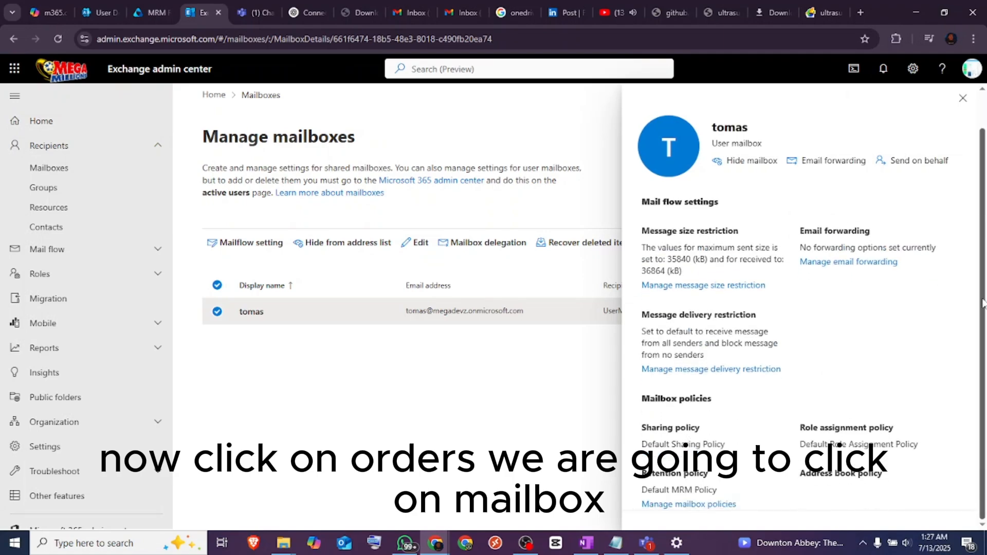
left_click(706, 506)
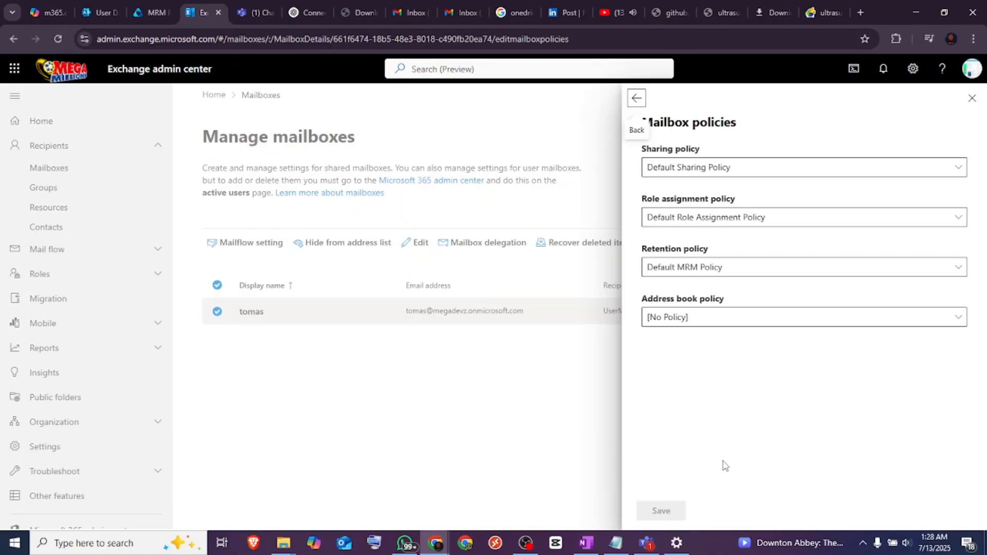
left_click(744, 271)
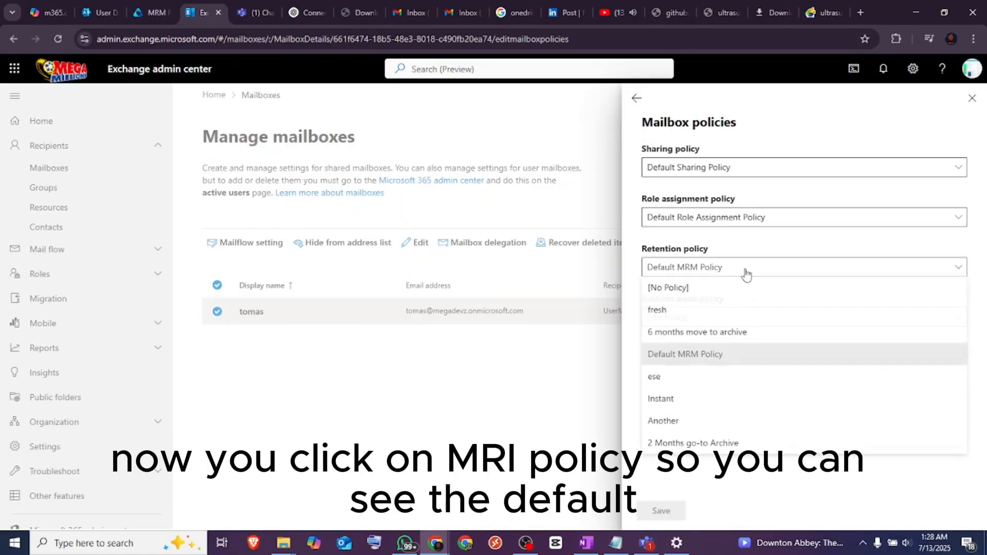
left_click(722, 334)
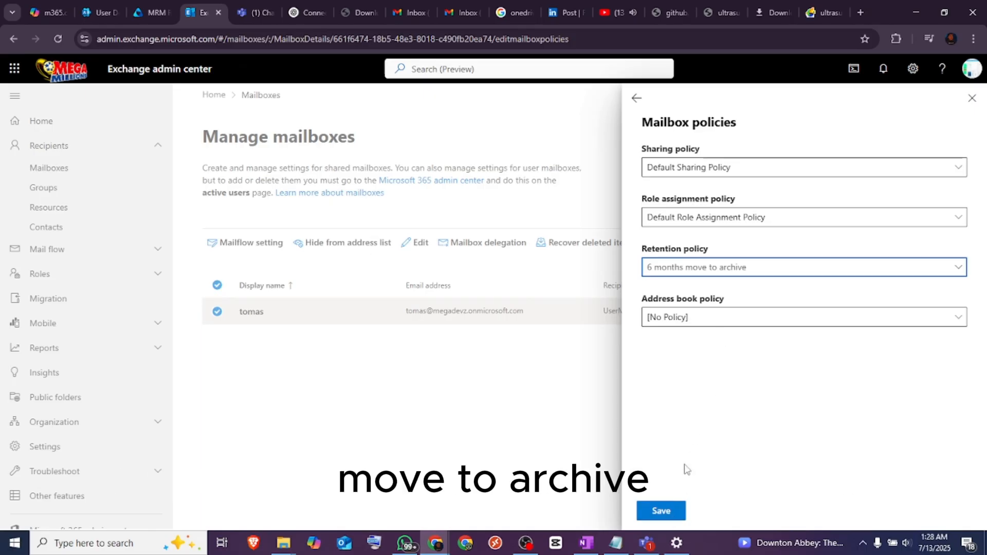
left_click(715, 322)
left_click(714, 335)
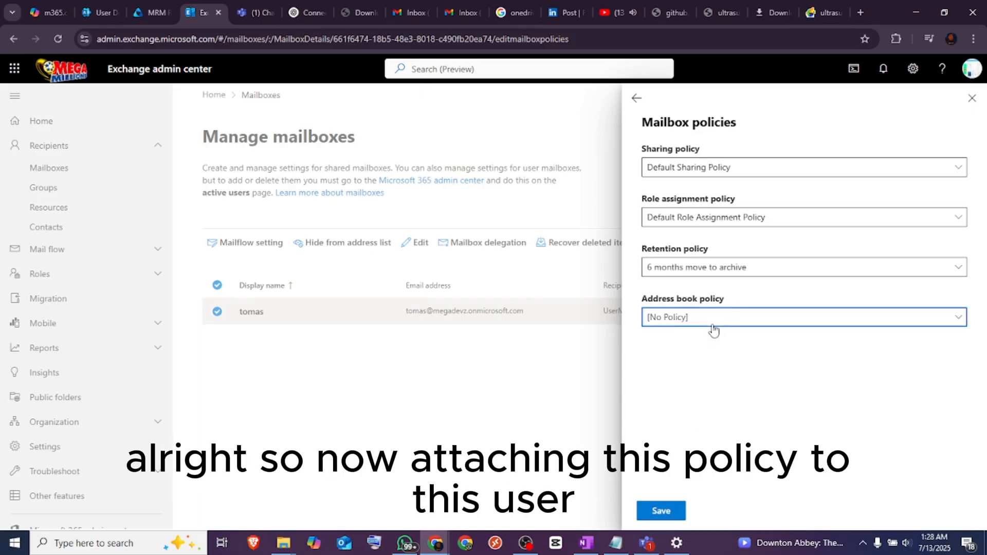
left_click(673, 513)
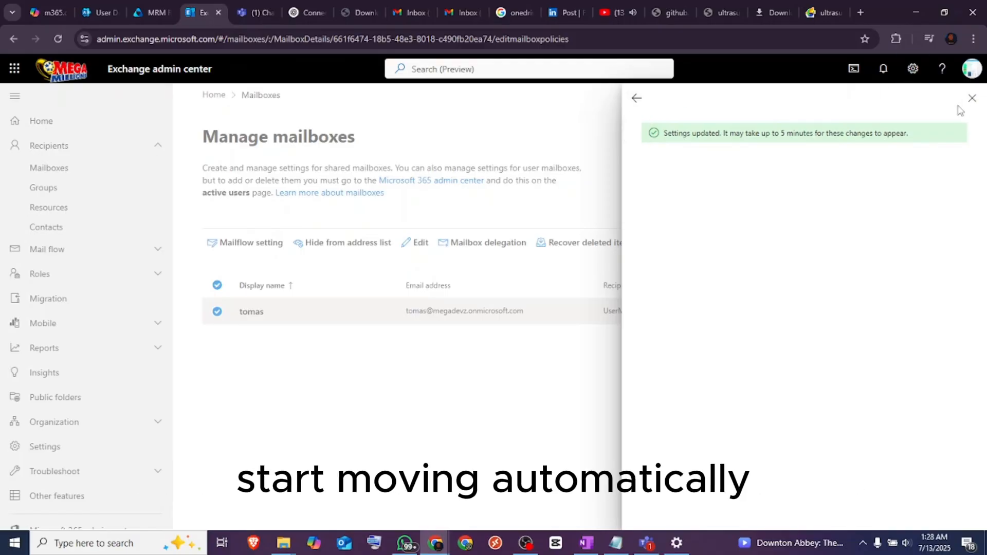
left_click(972, 98)
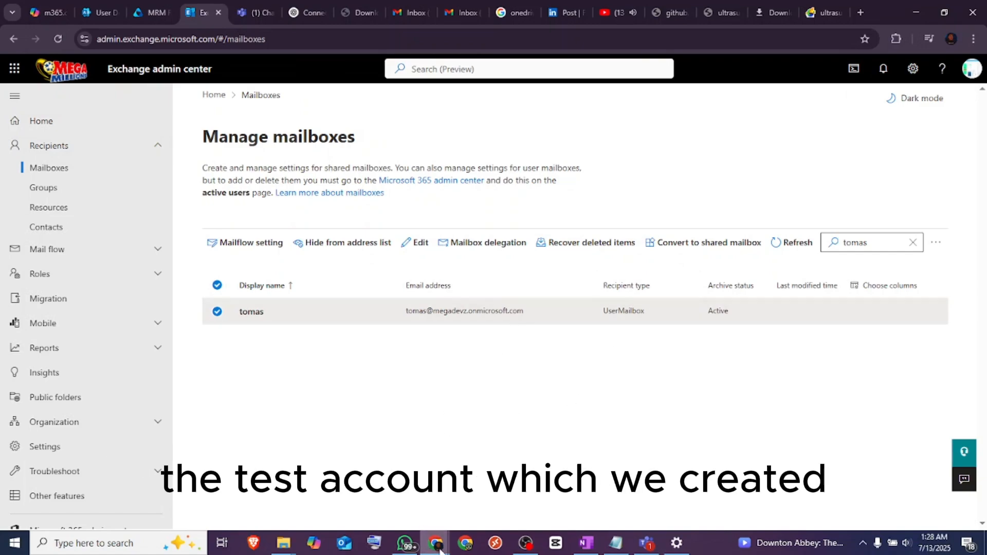
Switch to the test user's Outlook window, reload the mail, and check the account's folders for the in-place archive again
mouse_move(439, 551)
left_click(501, 489)
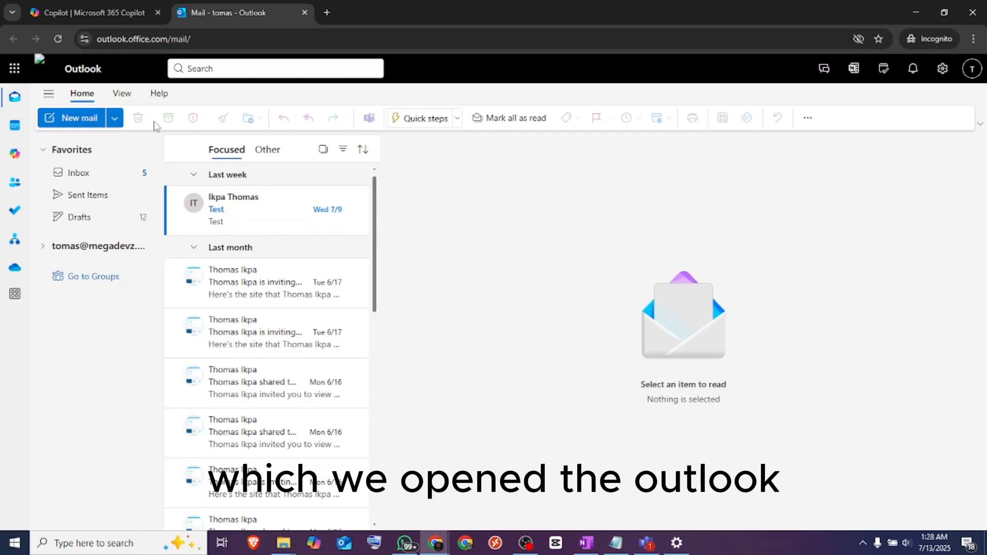
left_click(58, 39)
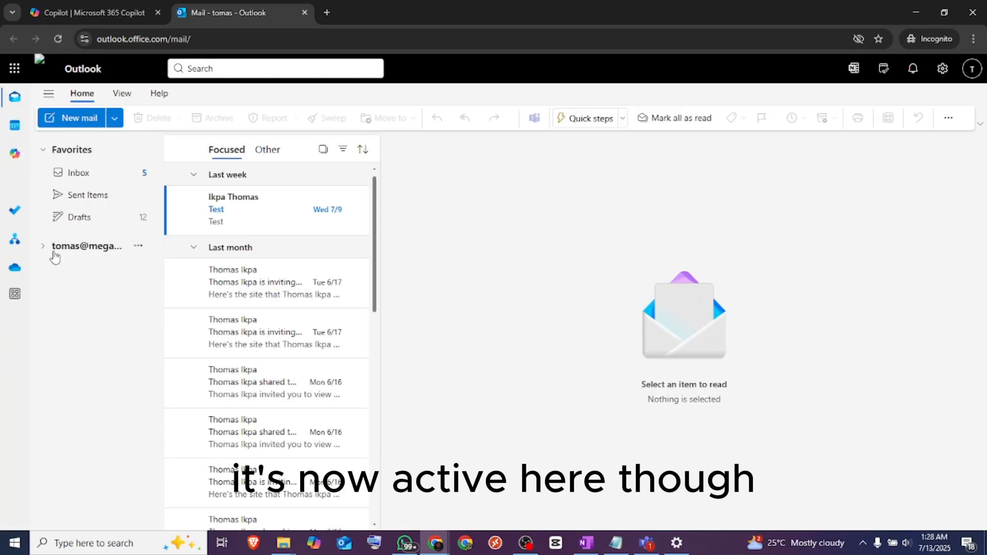
left_click(45, 249)
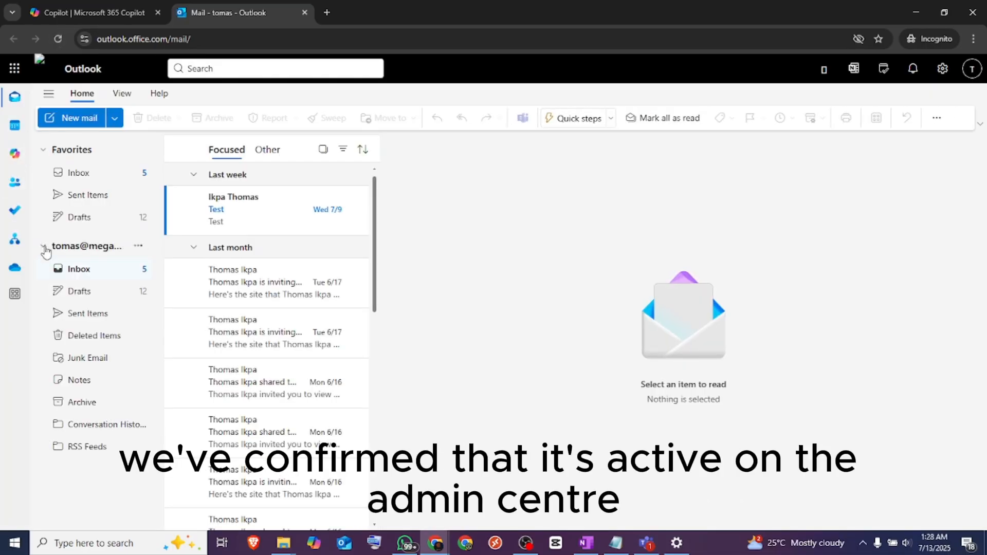
left_click(45, 249)
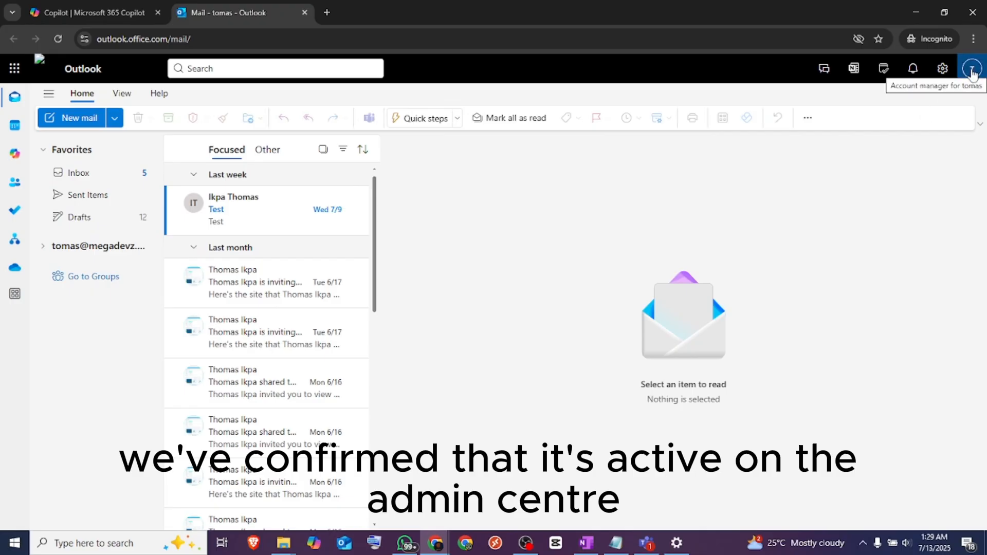
Sign the test user out of Outlook and close the signed-out page
left_click(972, 72)
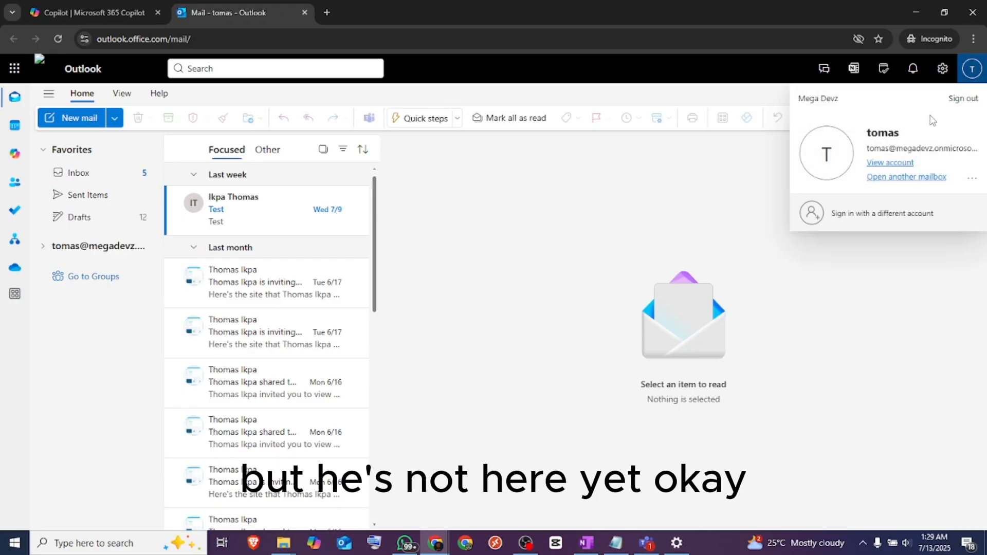
left_click(963, 98)
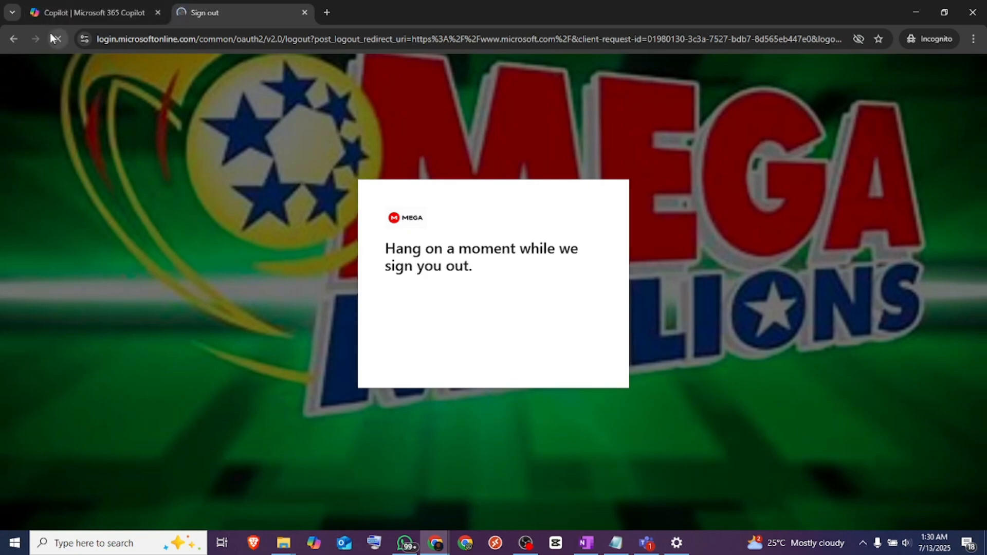
left_click(304, 14)
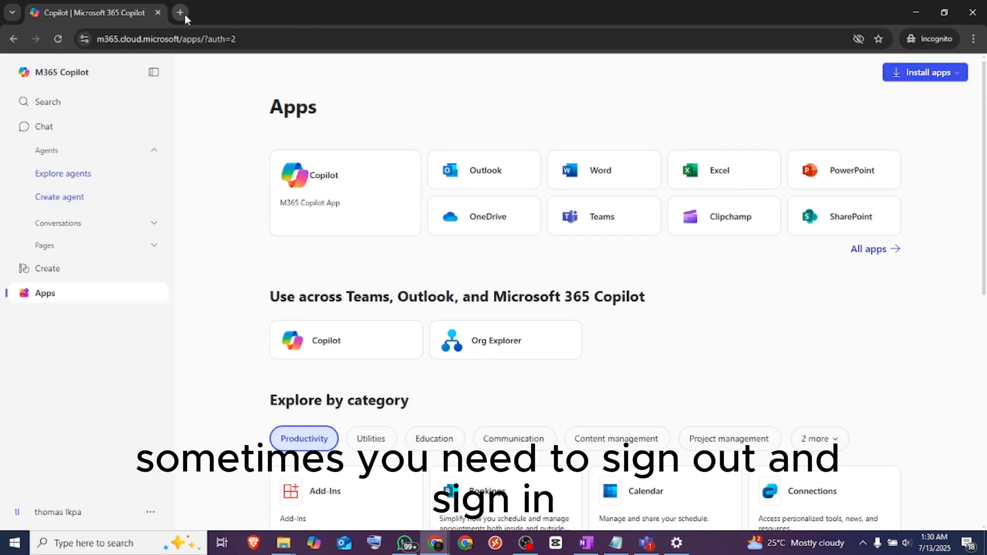
Open outlook.office365.com in a new incognito tab
left_click(181, 13)
type("outlook")
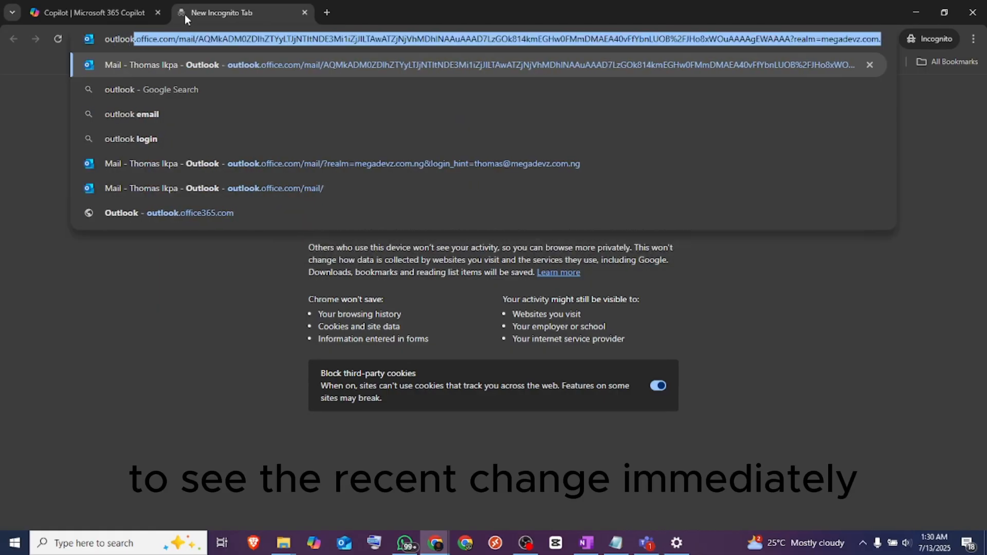
type(".office")
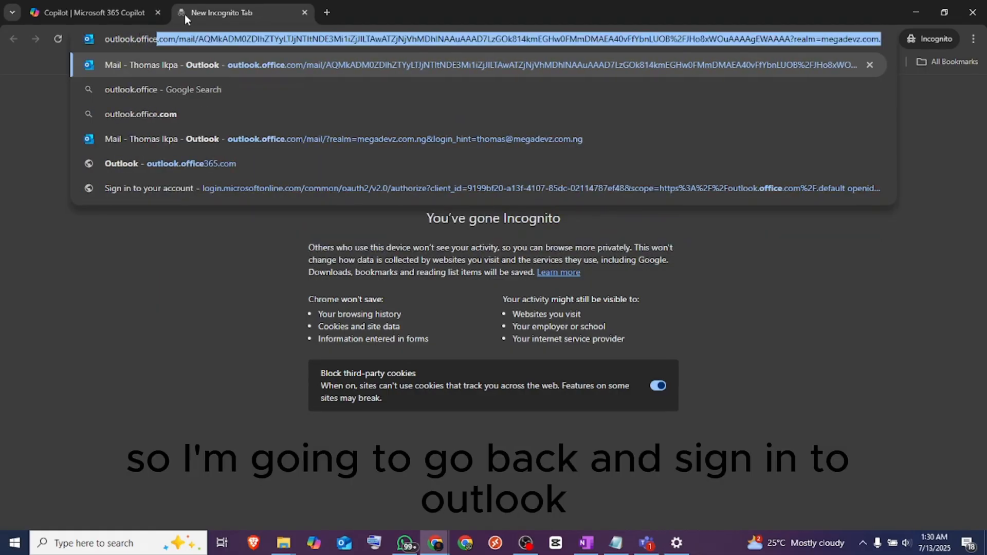
type("365.com")
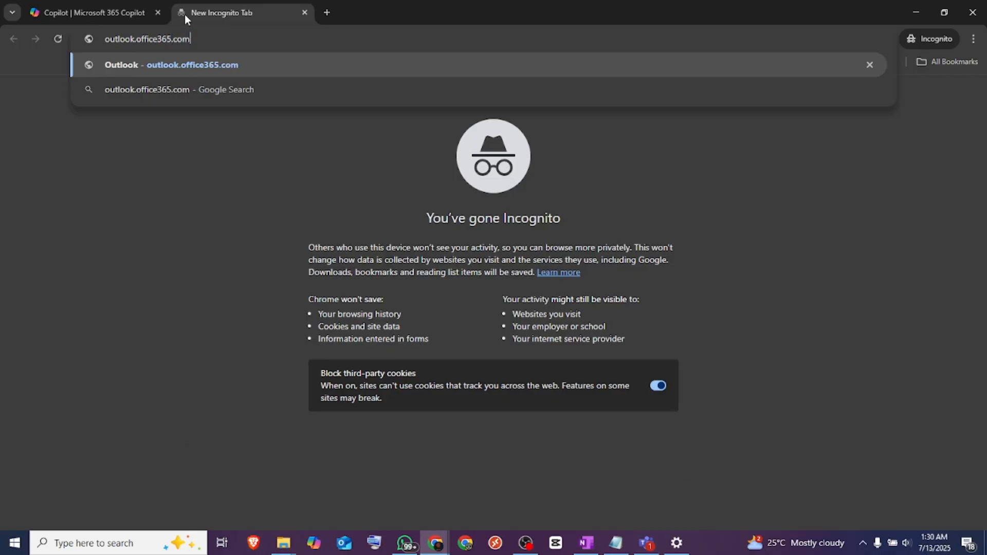
key("Return")
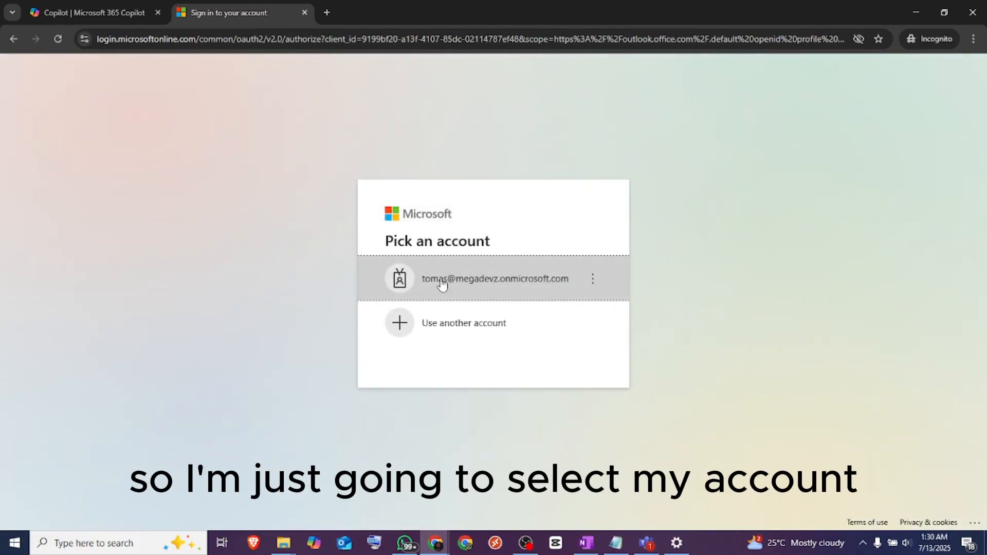
Sign back in to the test user's account by entering the account password, and choose to stay signed in
left_click(441, 282)
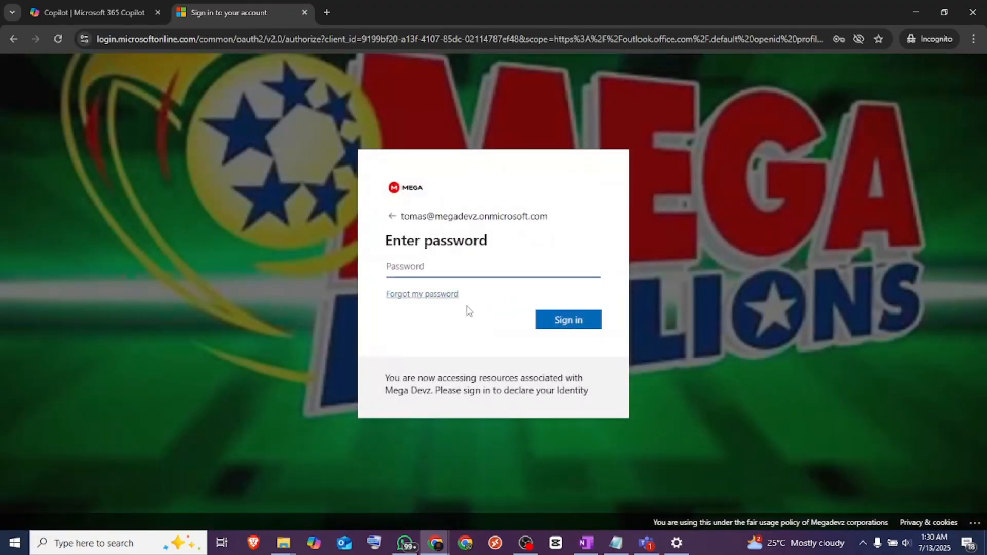
left_click(498, 271)
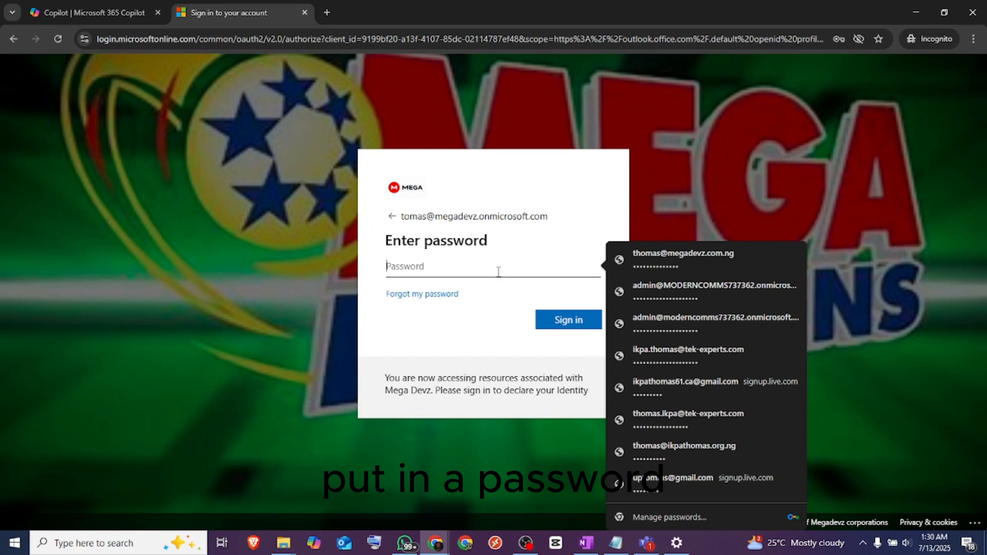
type("***")
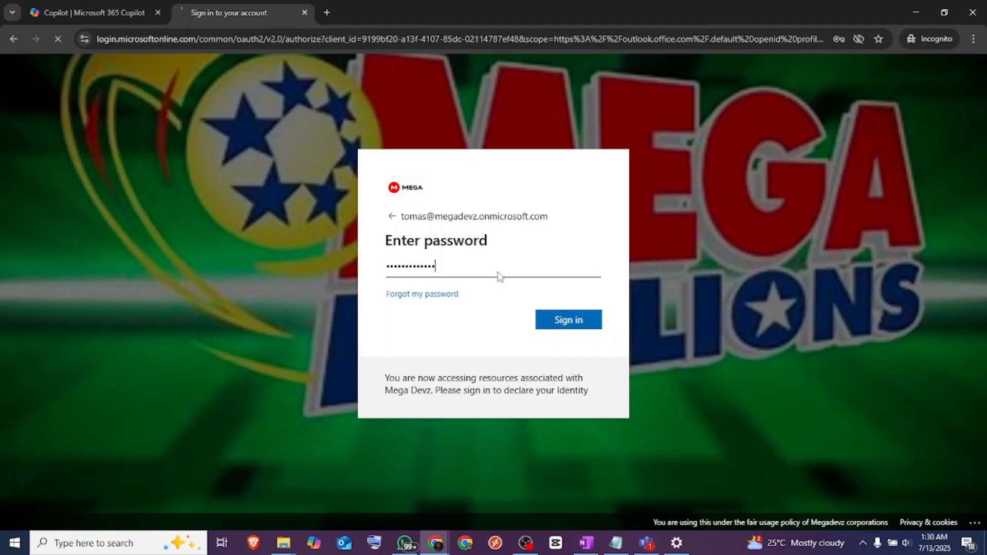
key("Return")
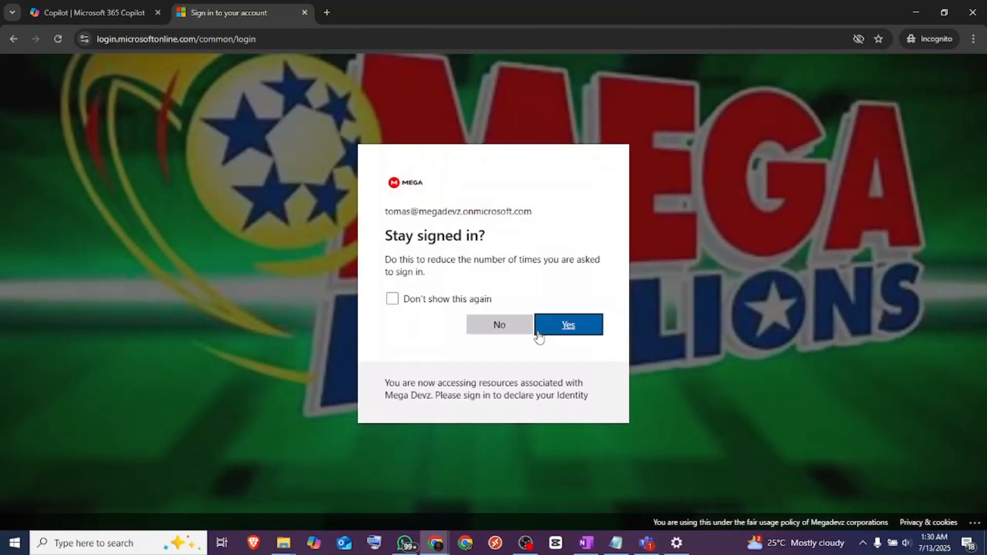
left_click(541, 333)
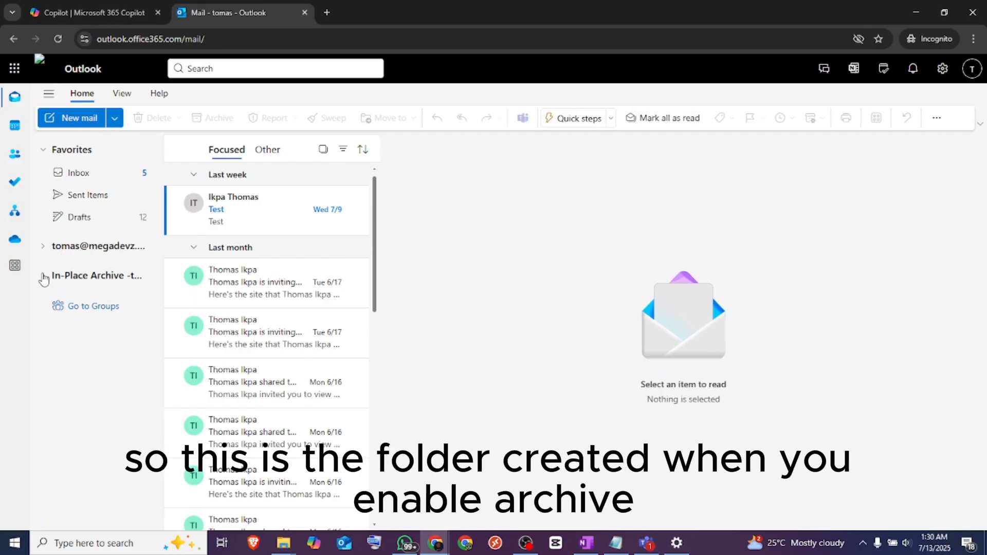
Examine the folders under the In-Place Archive and the test user's primary mailbox
left_click(43, 278)
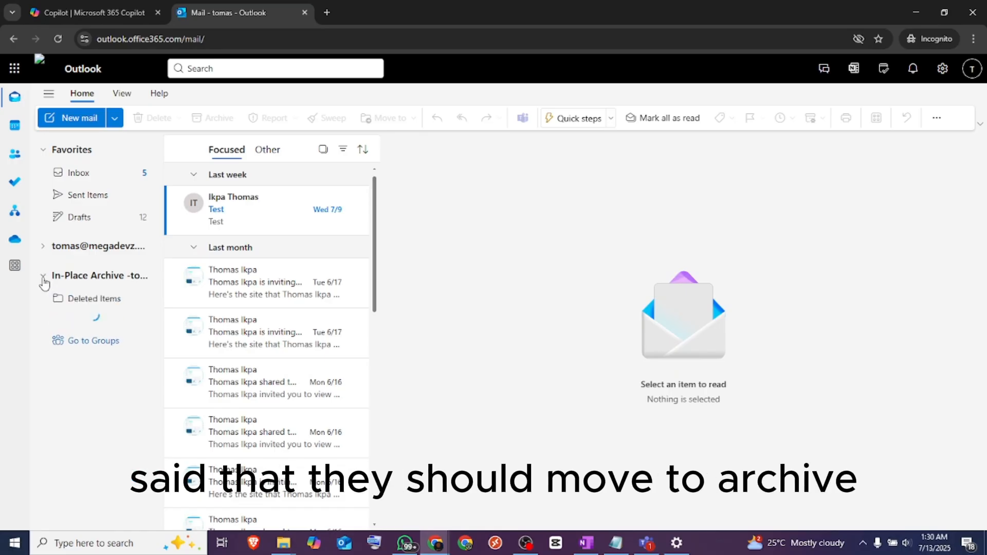
left_click(43, 246)
left_click(43, 247)
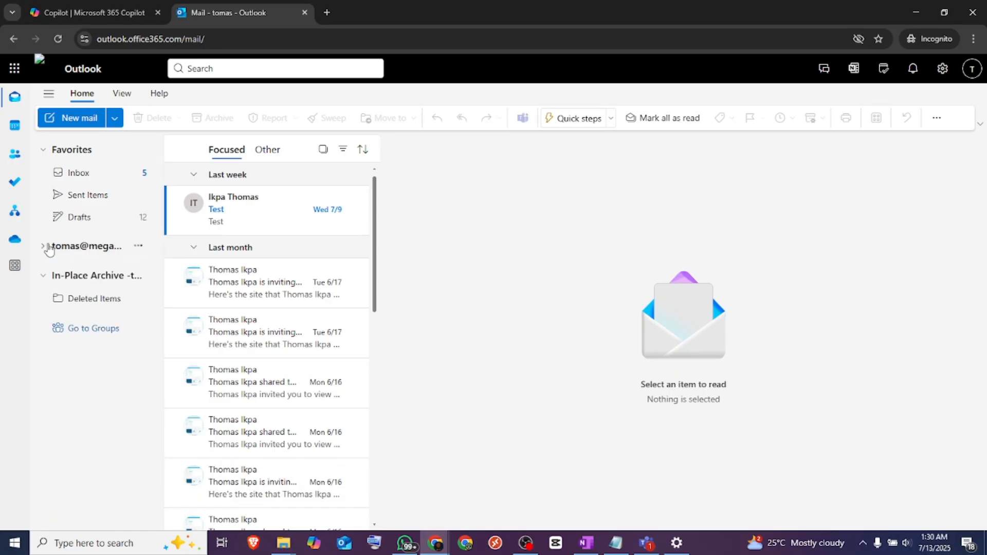
left_click(44, 278)
left_click(44, 277)
left_click(43, 278)
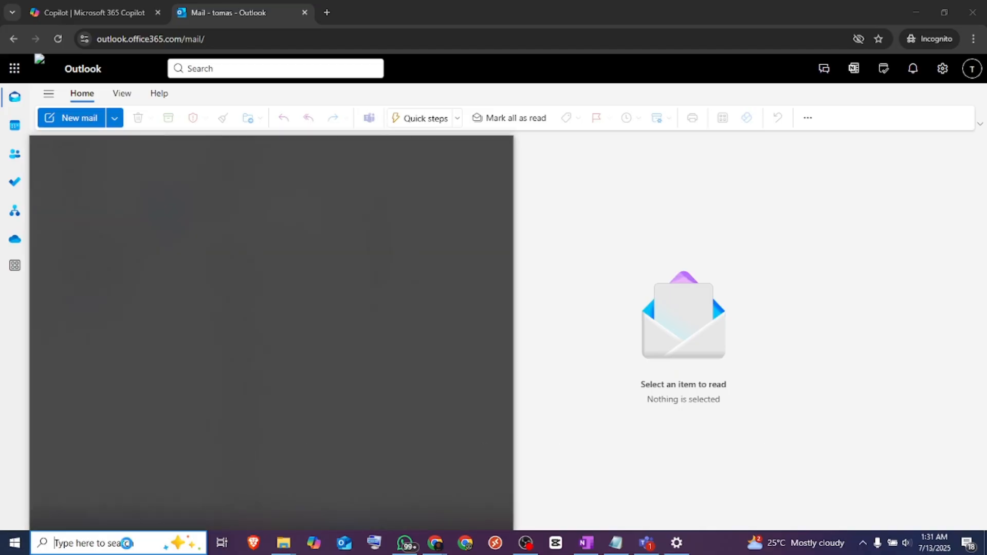
Search Windows for "powershell" and run PowerShell 7 (x64) as administrator
type("power")
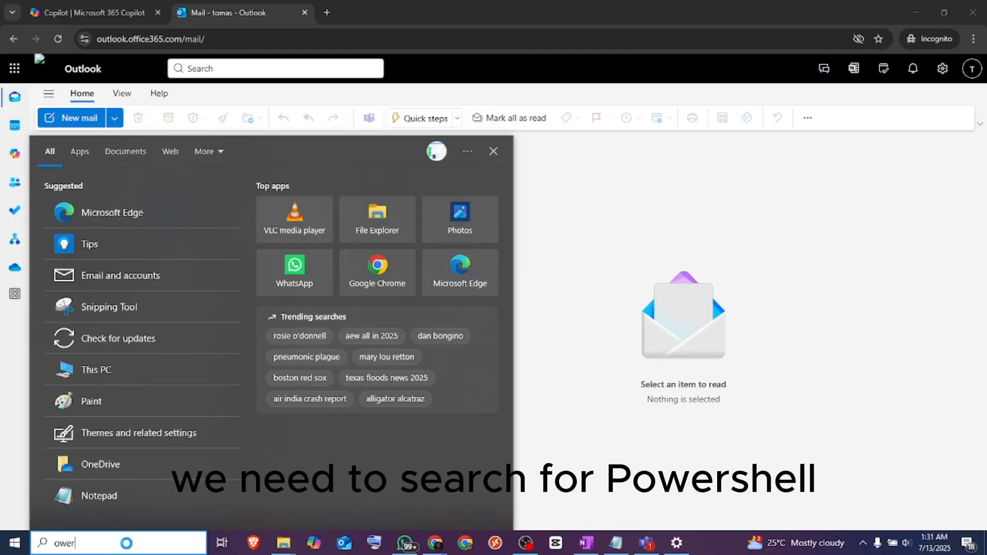
type("sh")
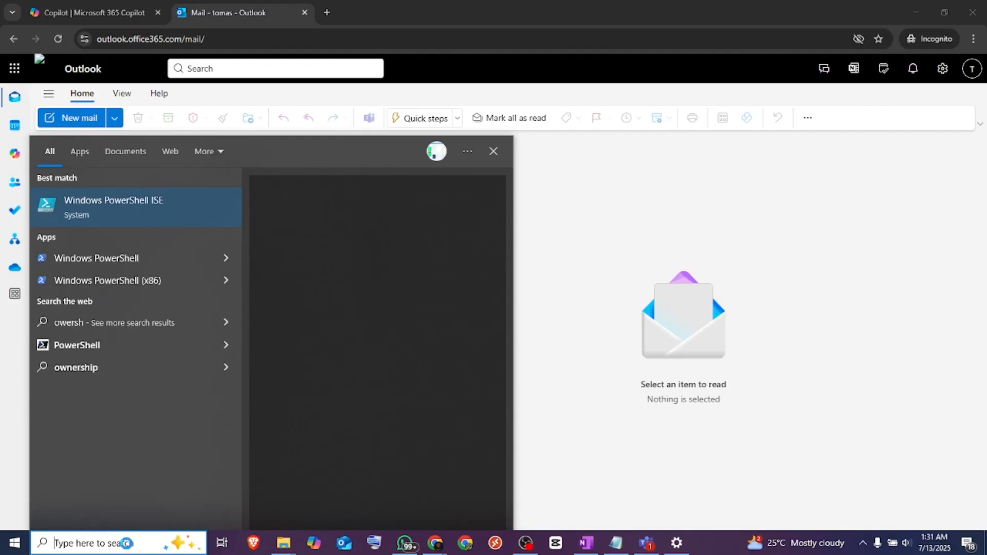
type("powe")
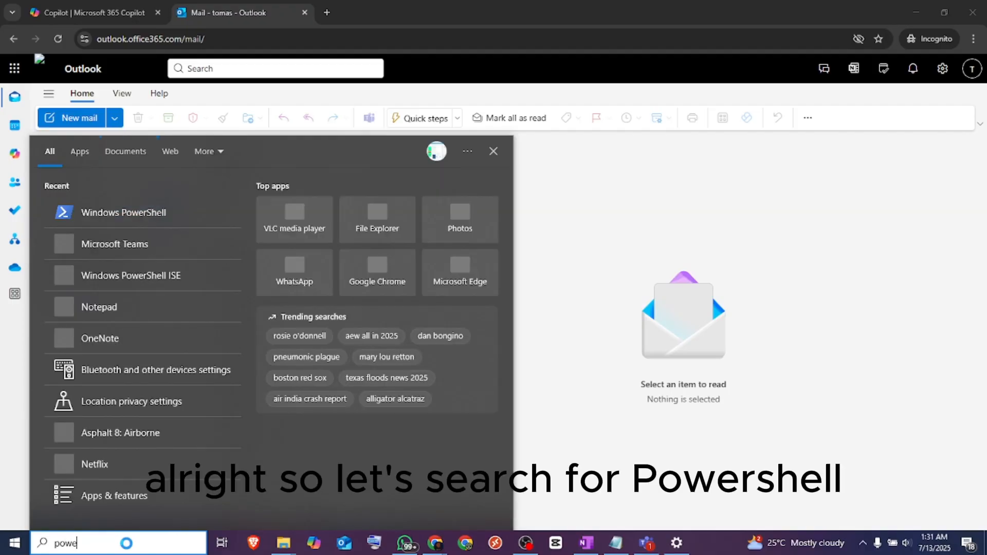
type("rshell")
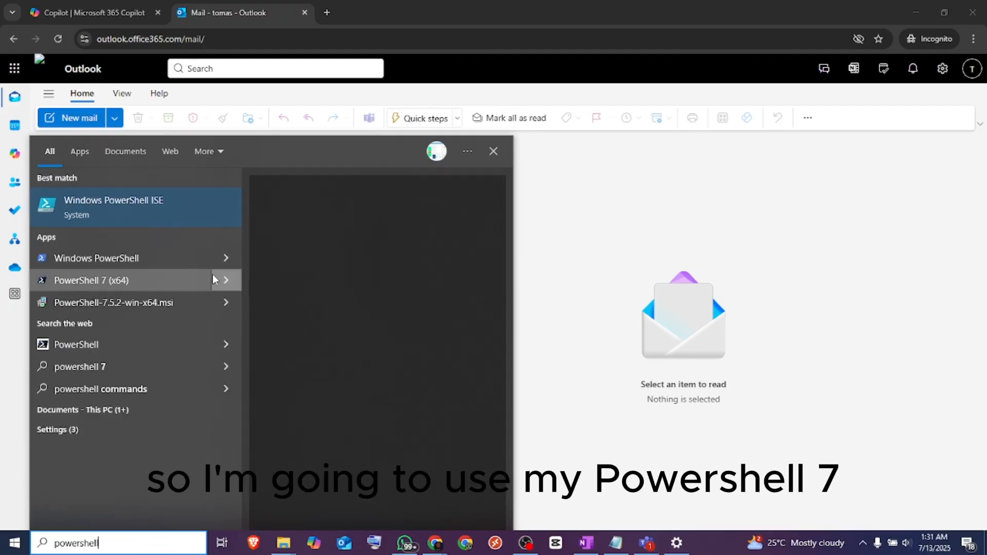
left_click(221, 281)
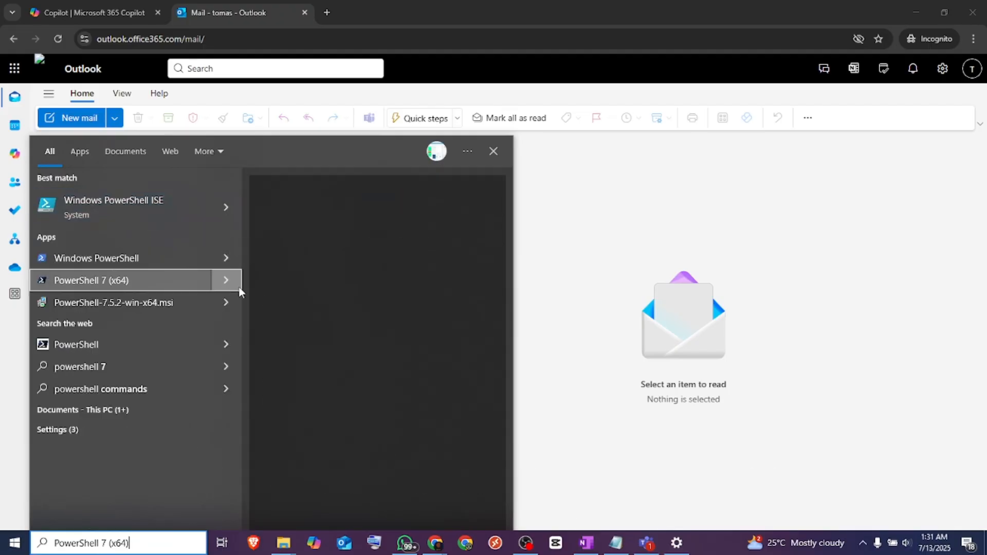
left_click(237, 282)
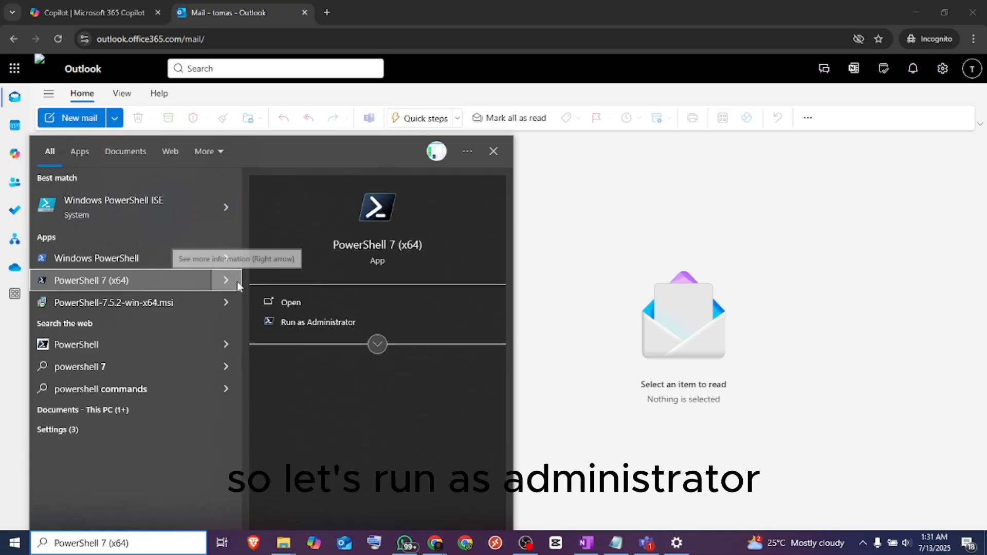
left_click(315, 308)
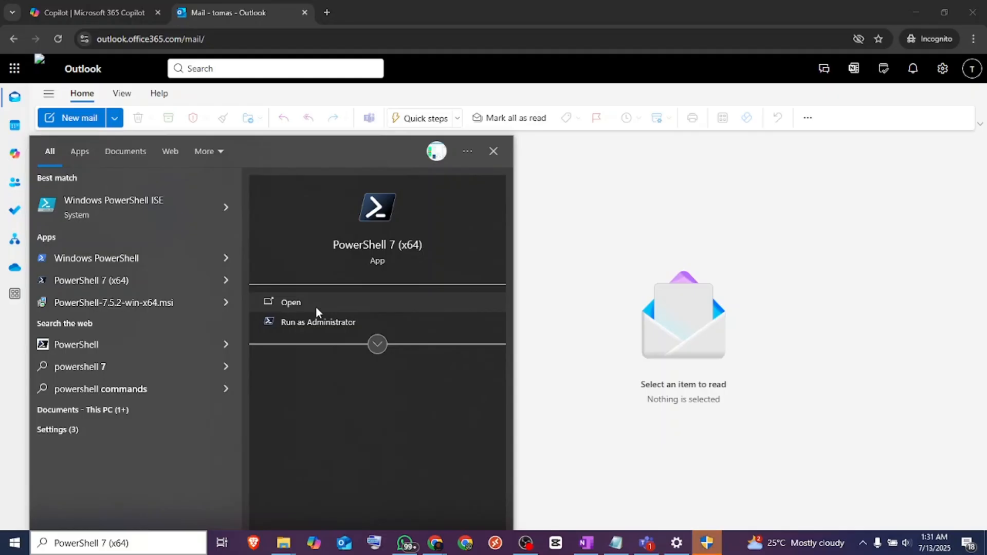
left_click(335, 323)
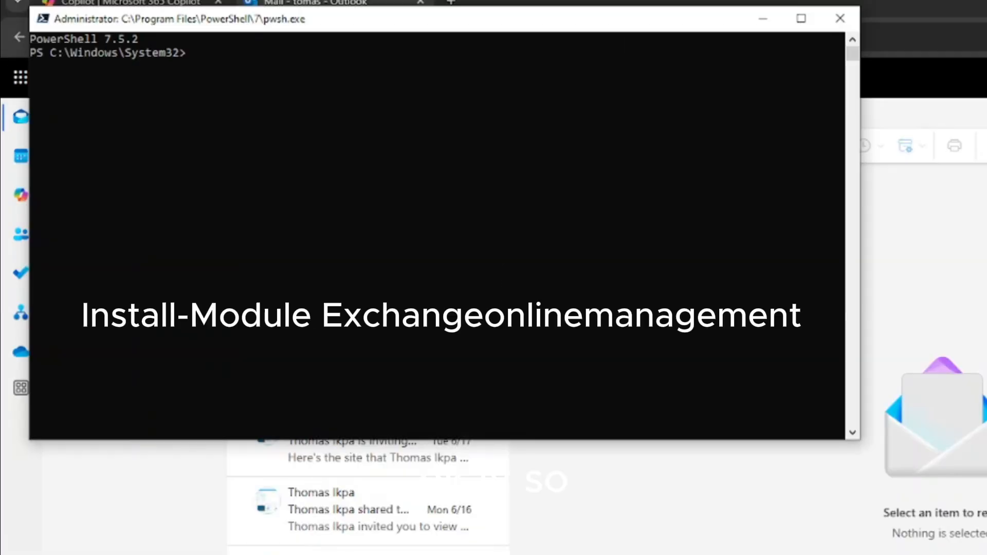
Run Install-Module Exchangeonlinemanagement, and load the module with Import-module Exchangeonlinemanagement
type("Install-Module Exchangeonlinemanagement")
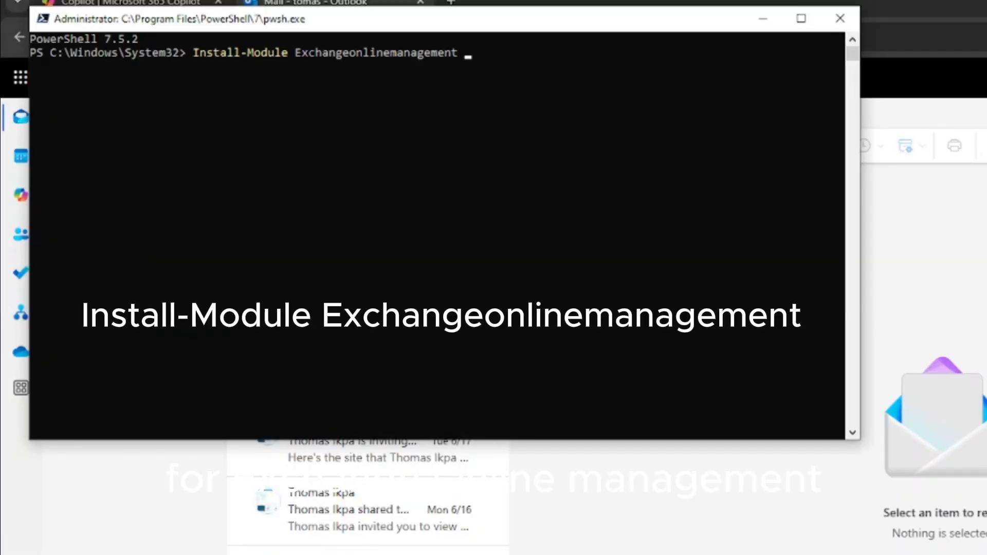
key("Return")
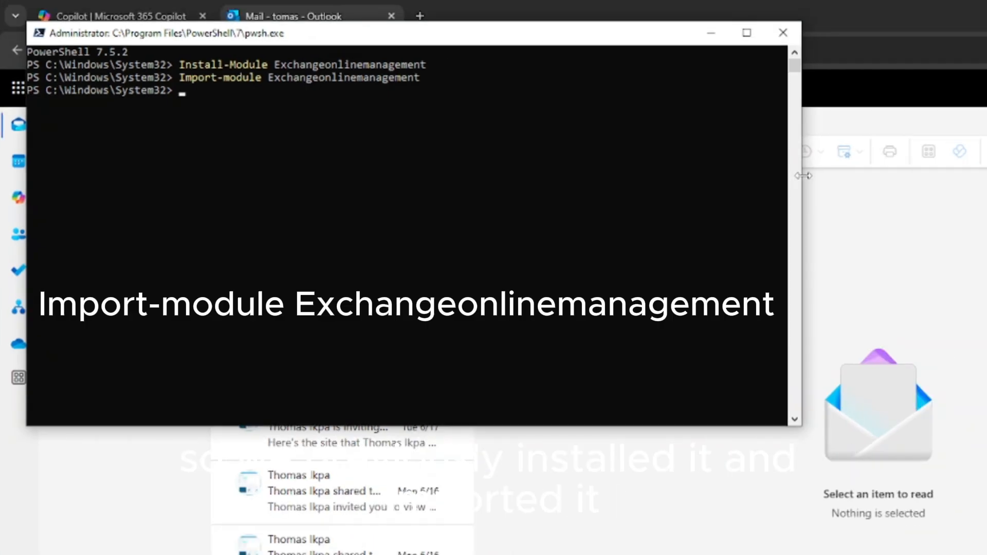
Run Connect-Exchangeonline, sign in with the admin account connected to Windows, and maximize the PowerShell window
type("Connect-Exchangeonline")
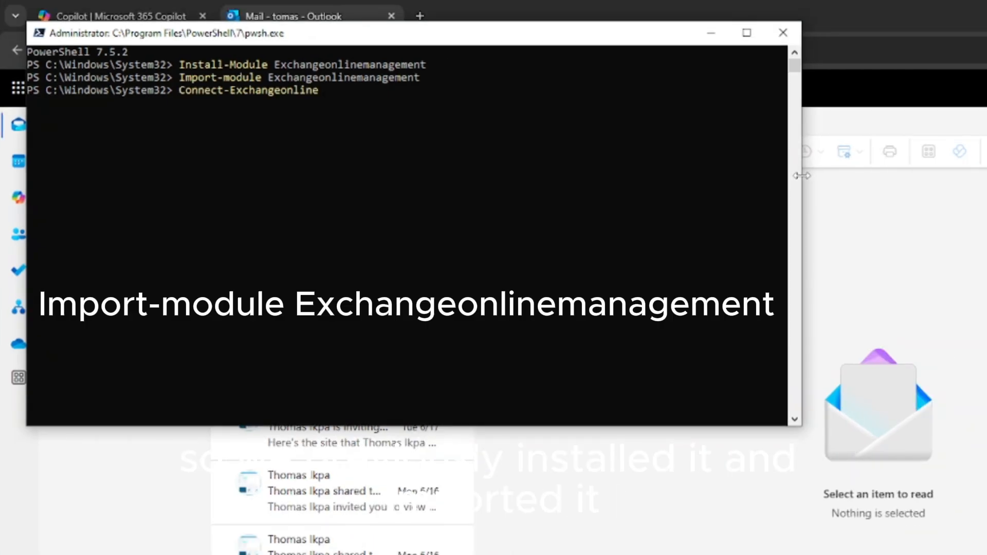
key("Return")
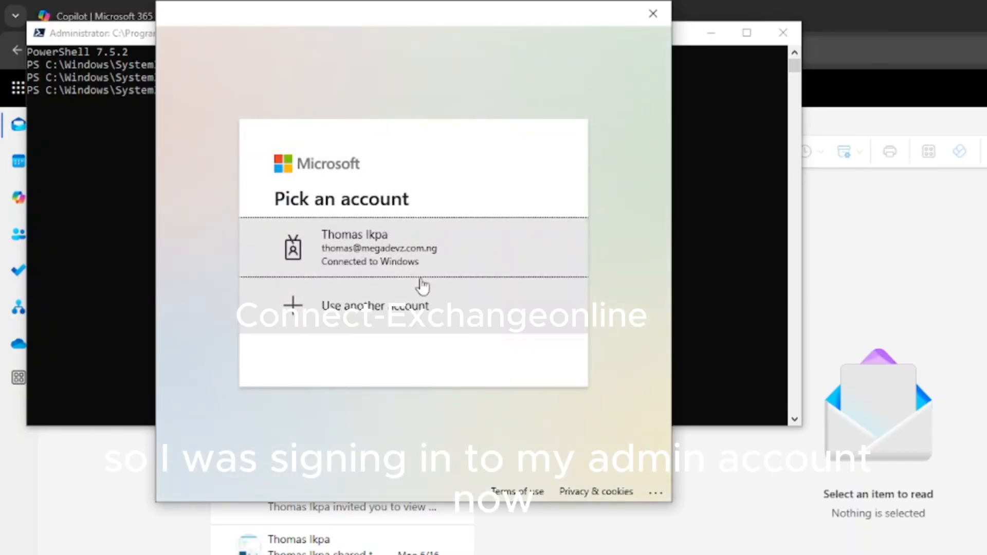
left_click(428, 261)
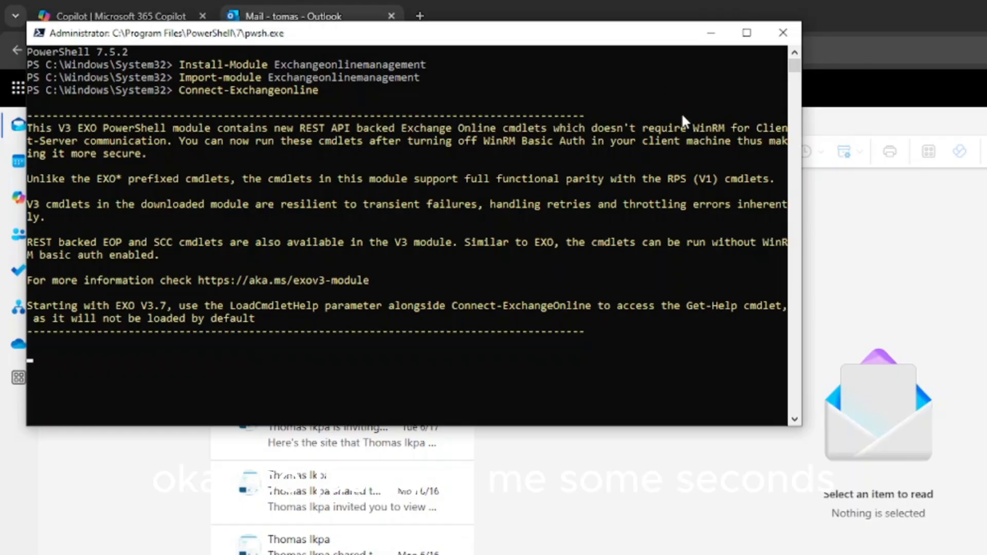
left_click(746, 33)
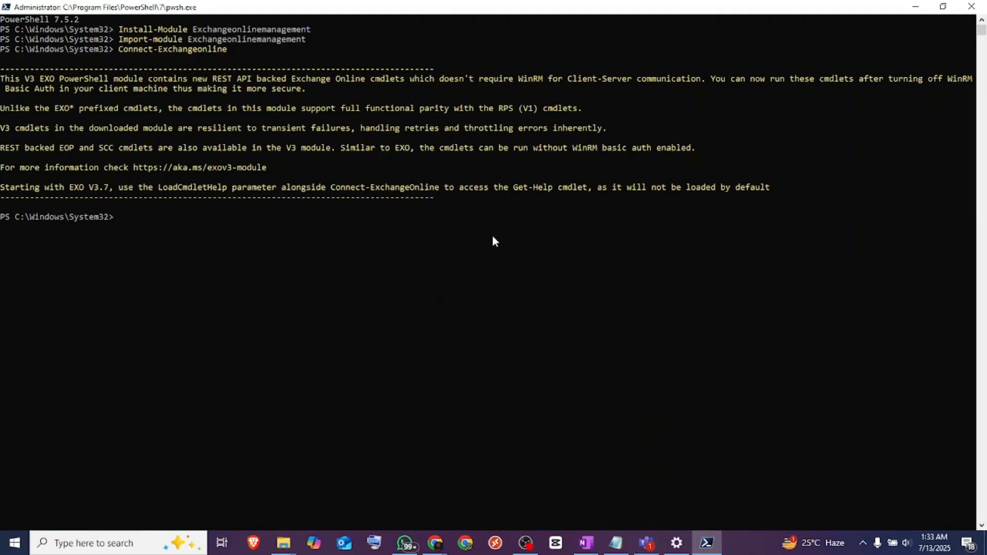
Enter the command Start-ManagedFolderAssistant -Identity <MailboxIdentity> -Fullcrawl at the prompt and clear its <MailboxIdentity> placeholder
type("Start-ManagedFolderAssistant -Identity <MailboxIdentity> -Fullcrawl")
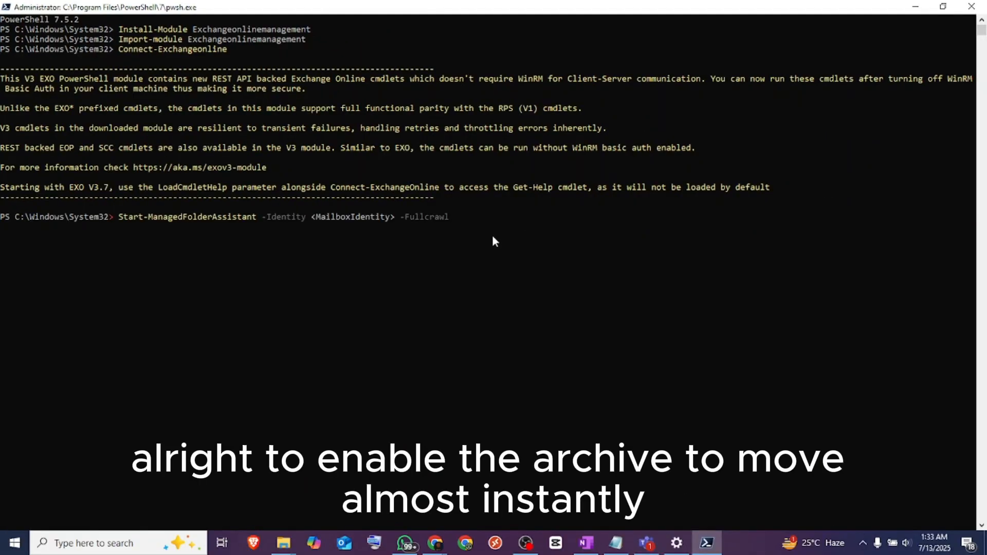
key("Left")
key("Left")
key("Left")
key("Left")
key("Left")
key("Left")
key("Left")
key("Left")
key("BackSpace")
key("BackSpace")
key("BackSpace")
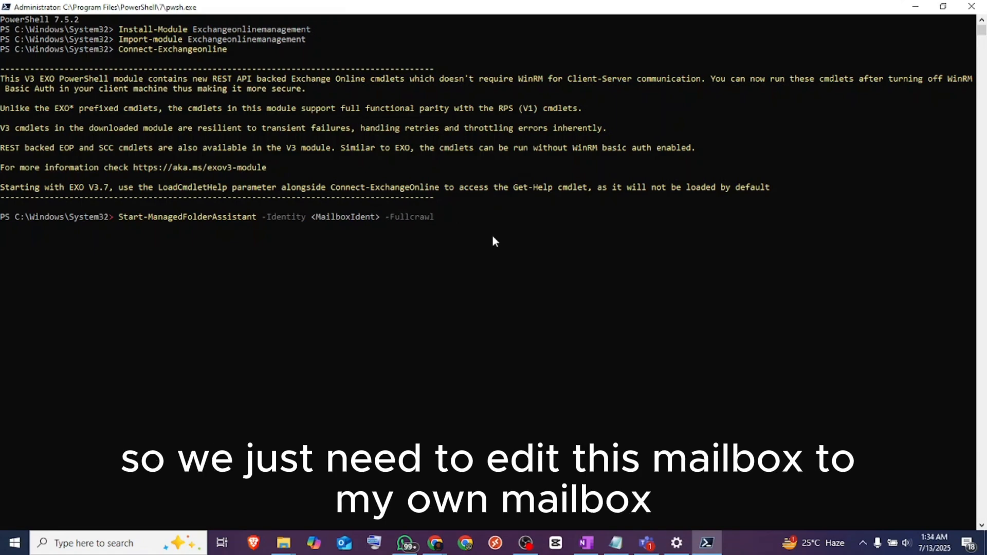
key("BackSpace")
key("BackSpace")
key("BackSpace")
key("BackSpace")
key("BackSpace")
key("BackSpace")
key("BackSpace")
key("BackSpace")
key("BackSpace")
key("BackSpace")
key("BackSpace")
key("BackSpace")
key("BackSpace")
key("BackSpace")
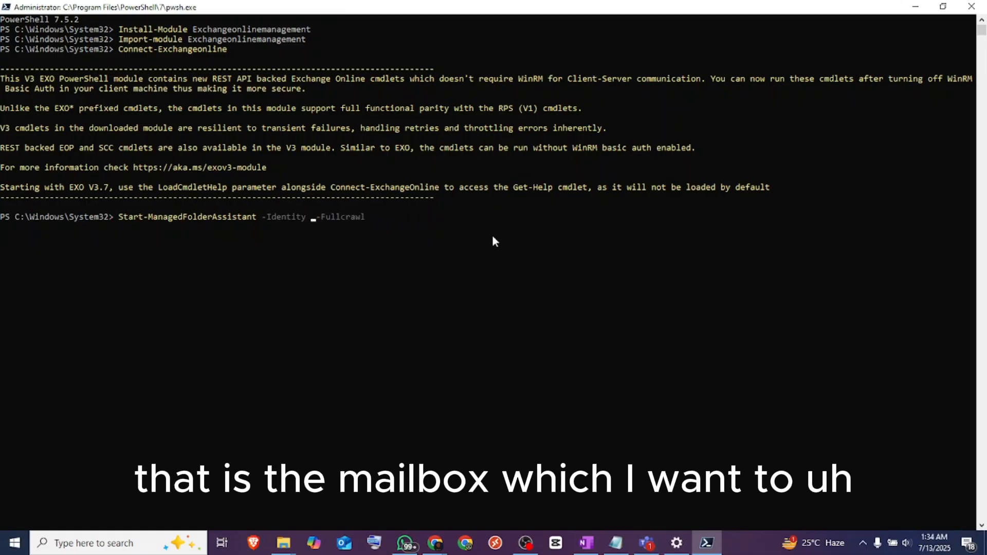
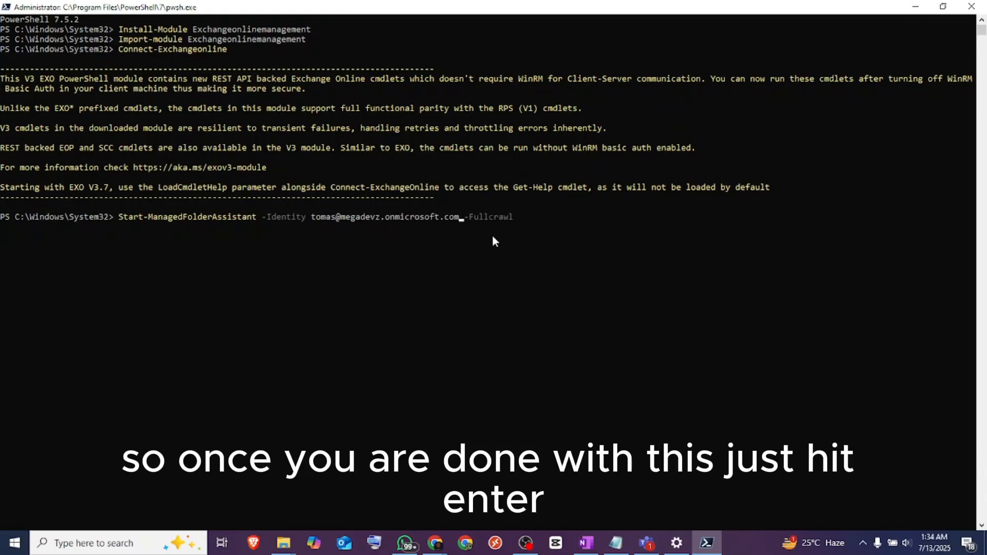